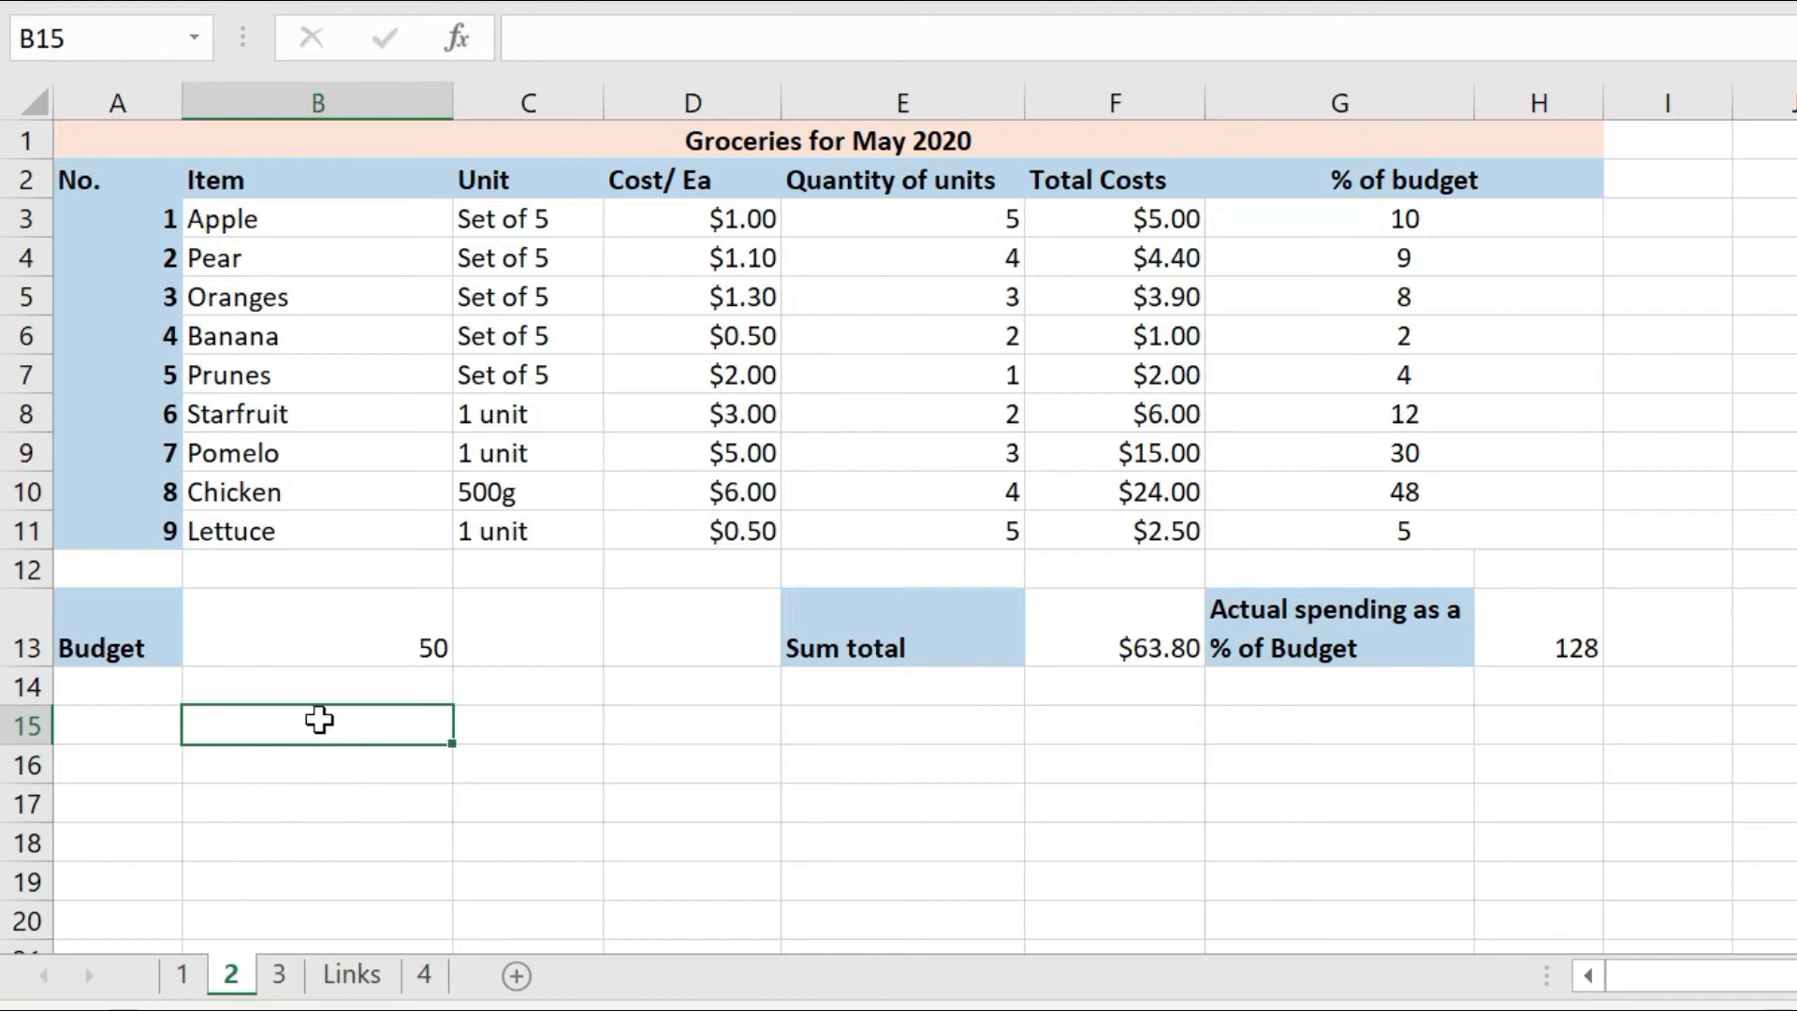
# Enter =B3 in cell B15 and fill the formula down through B18.
pyautogui.write('=')
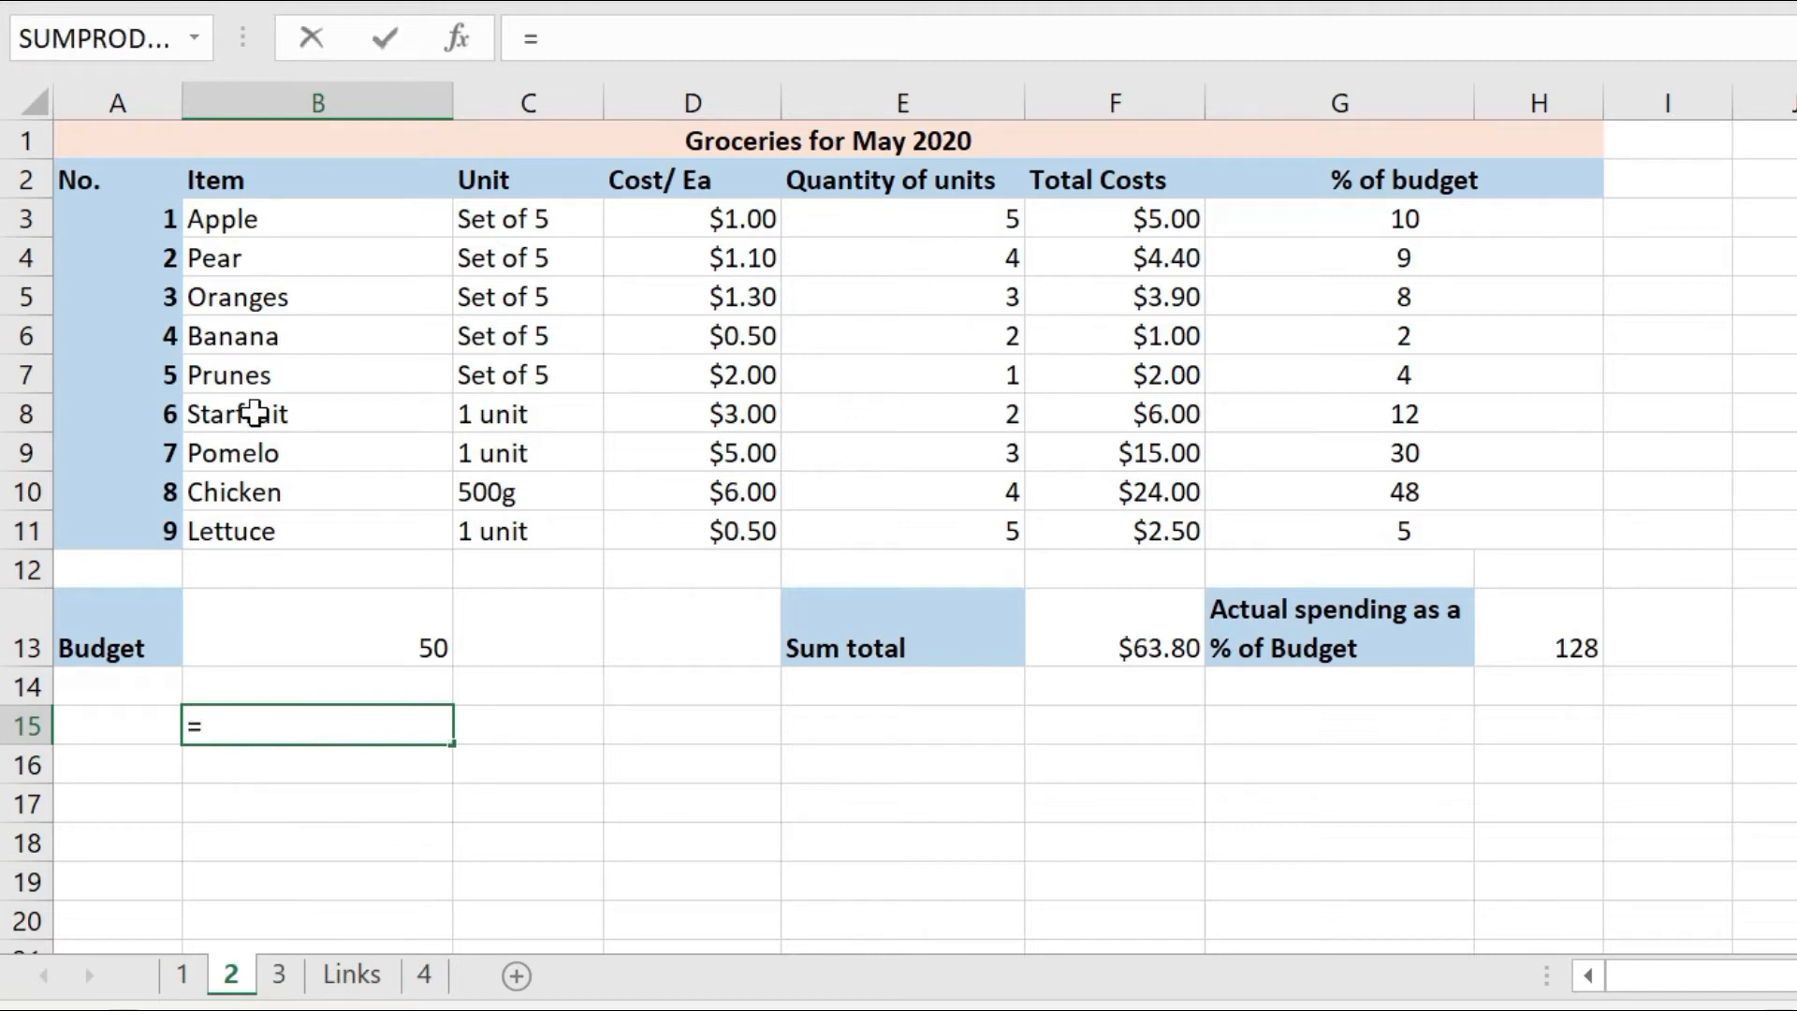
pyautogui.click(300, 221)
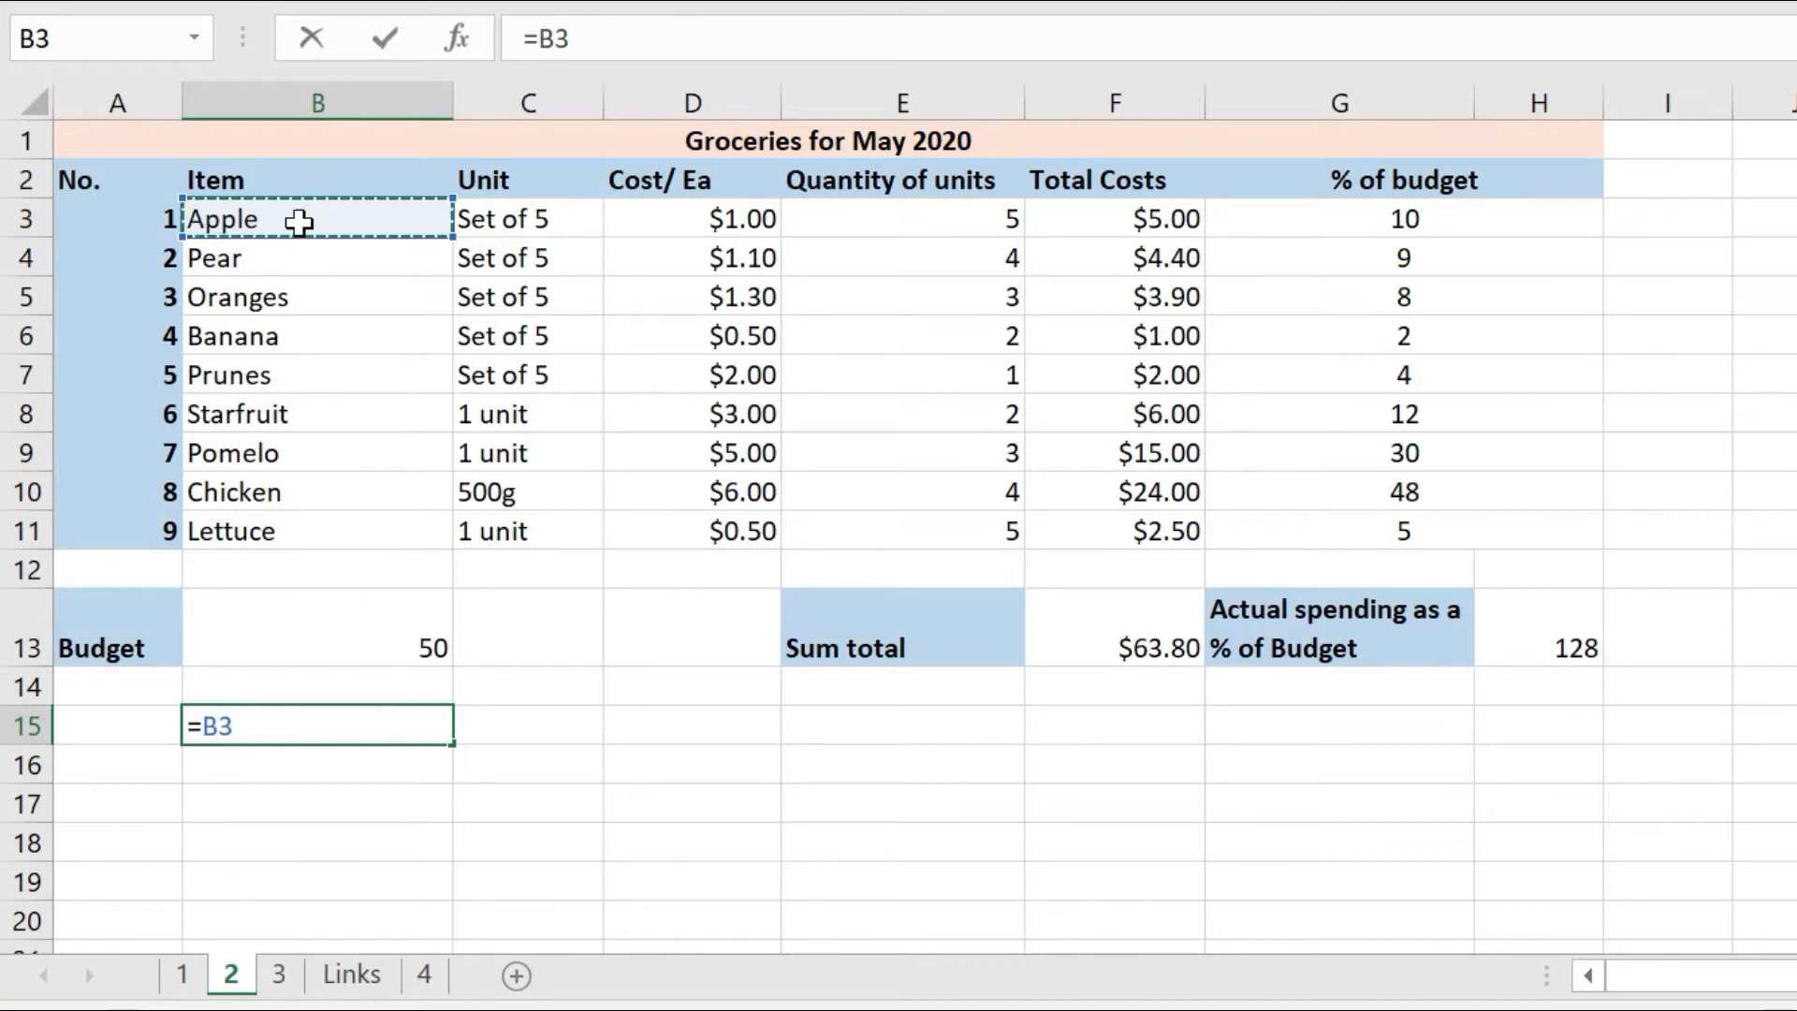
pyautogui.press('Return')
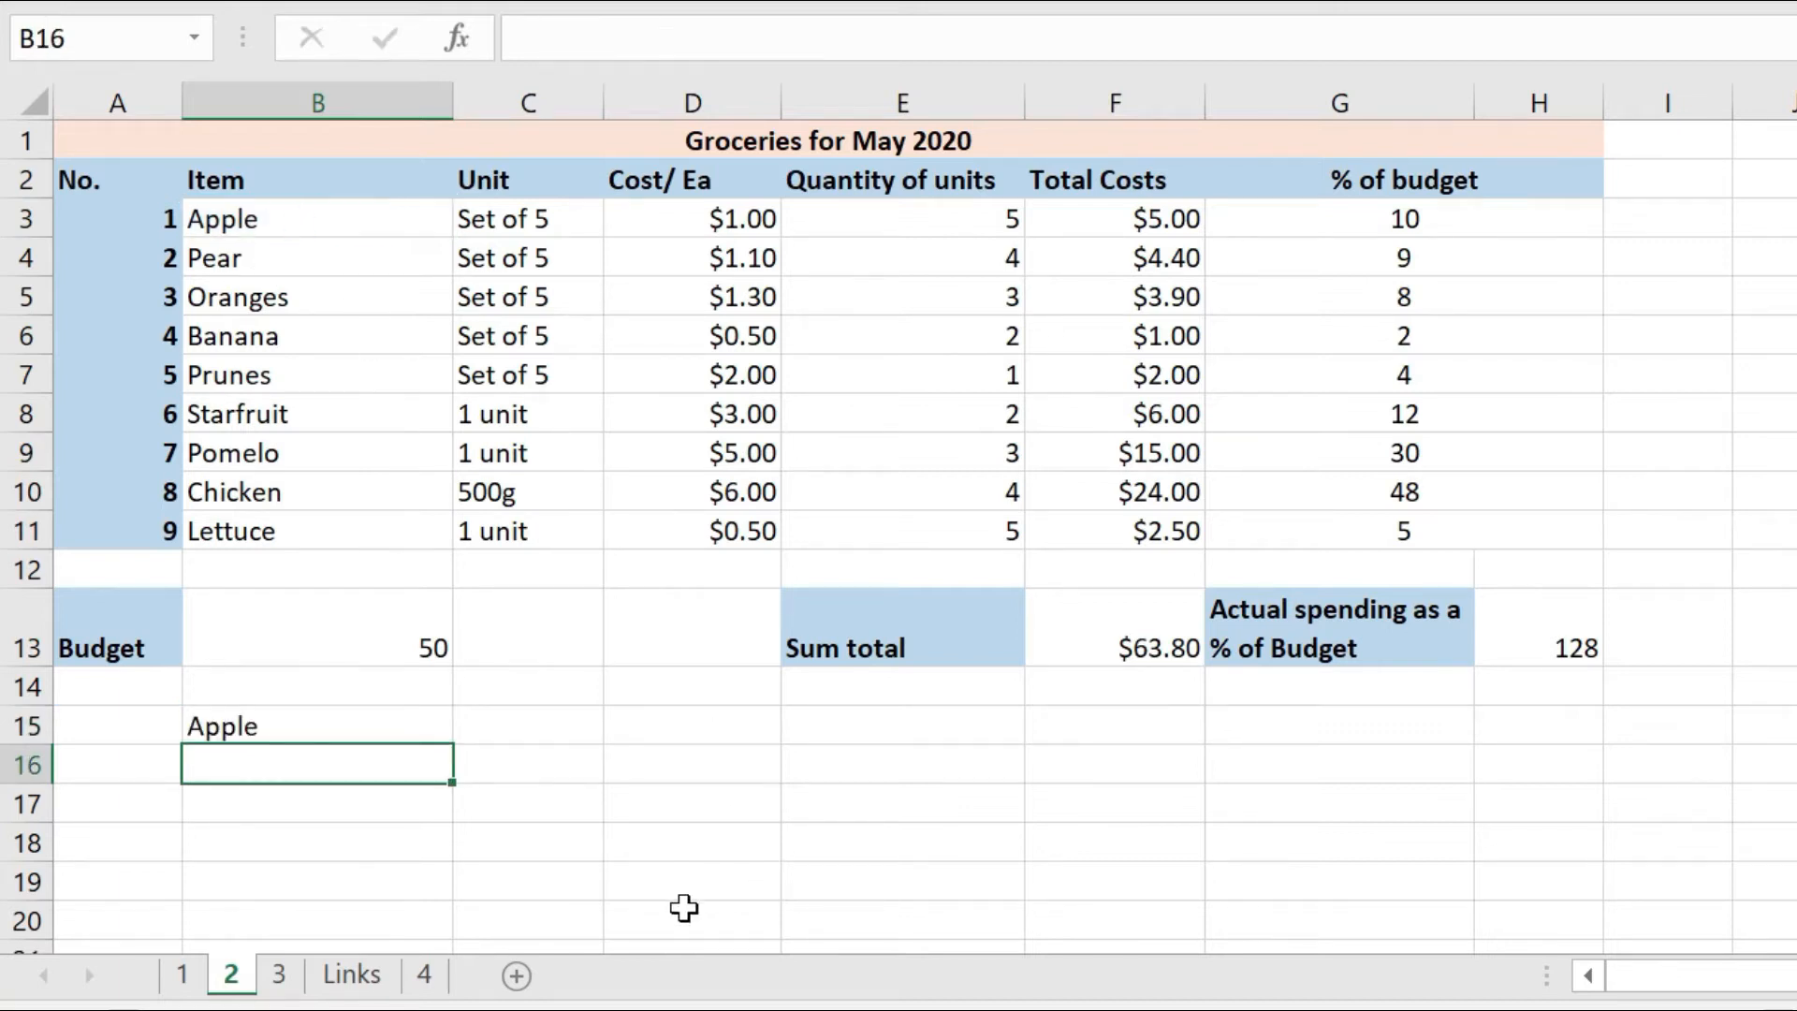
pyautogui.click(421, 716)
pyautogui.moveTo(456, 746); pyautogui.dragTo(461, 859)
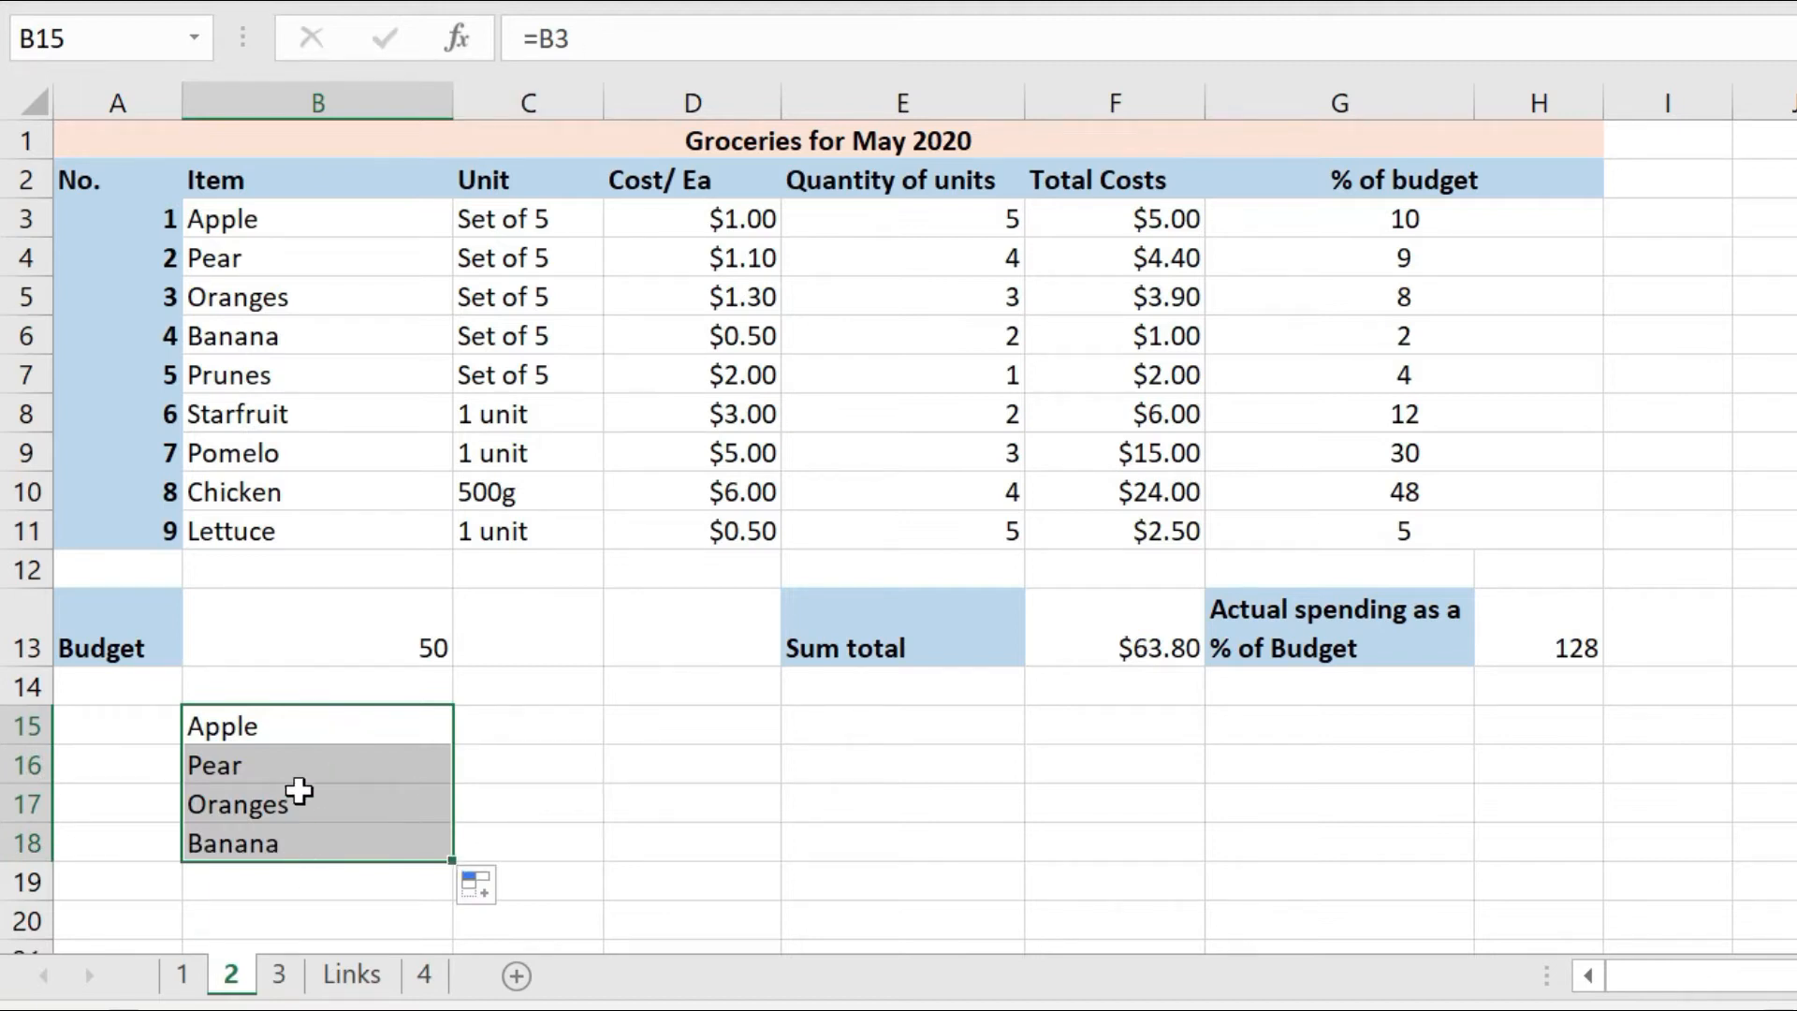
# Check how the row reference changes in each copied formula from B15 to B18.
pyautogui.click(321, 723)
pyautogui.click(340, 765)
pyautogui.click(356, 807)
pyautogui.click(362, 845)
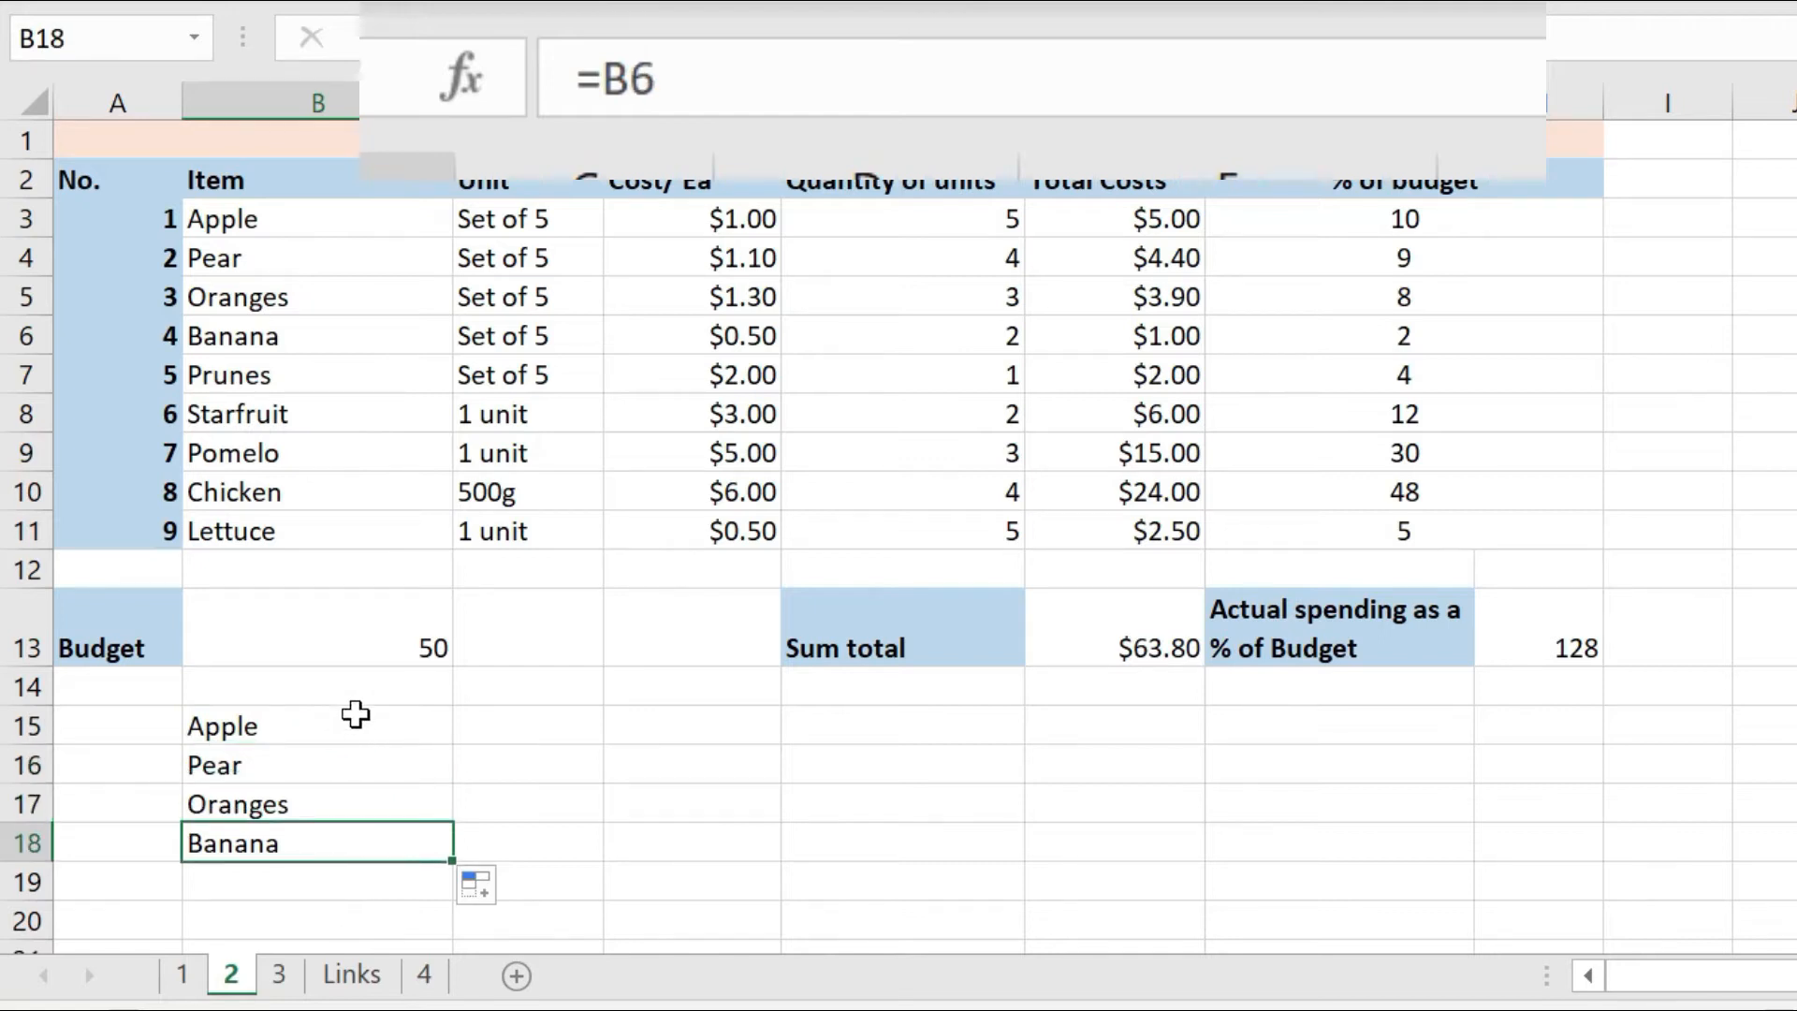
# Fill the B15 formula across to D15 and check the column reference in each copied cell.
pyautogui.click(357, 719)
pyautogui.moveTo(453, 744); pyautogui.dragTo(723, 736)
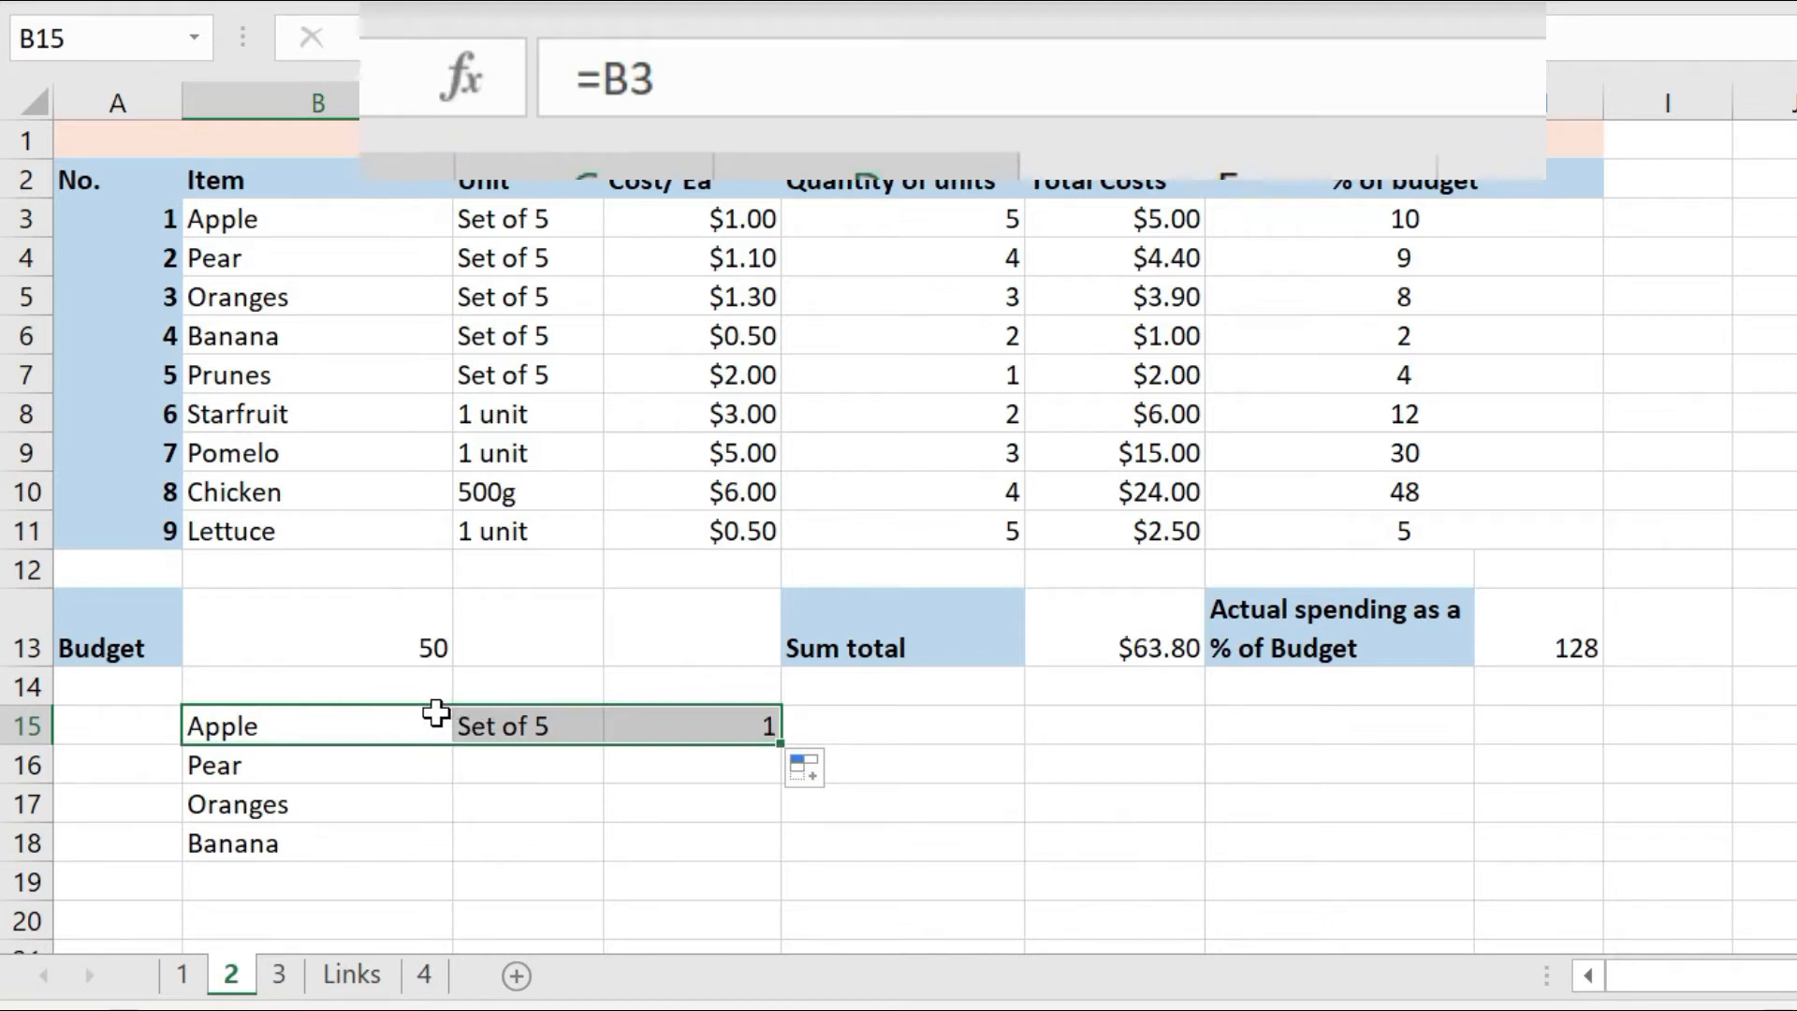
pyautogui.click(443, 719)
pyautogui.click(513, 726)
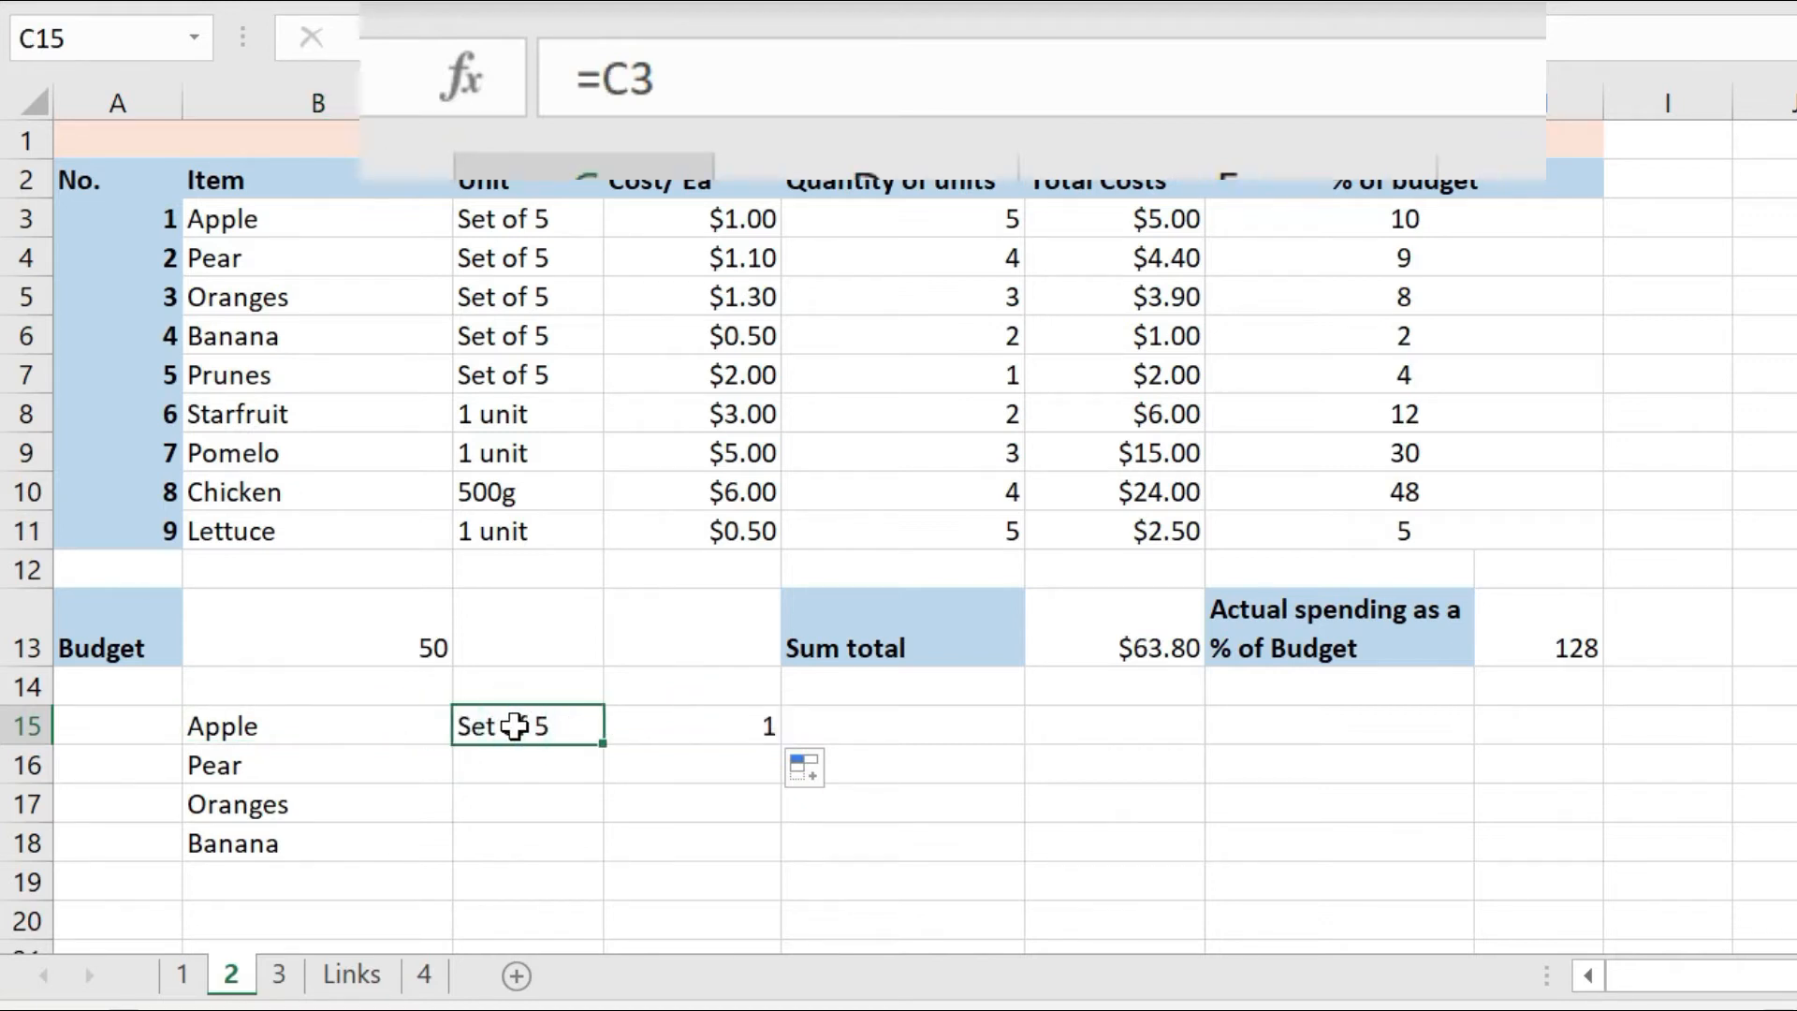
pyautogui.click(660, 732)
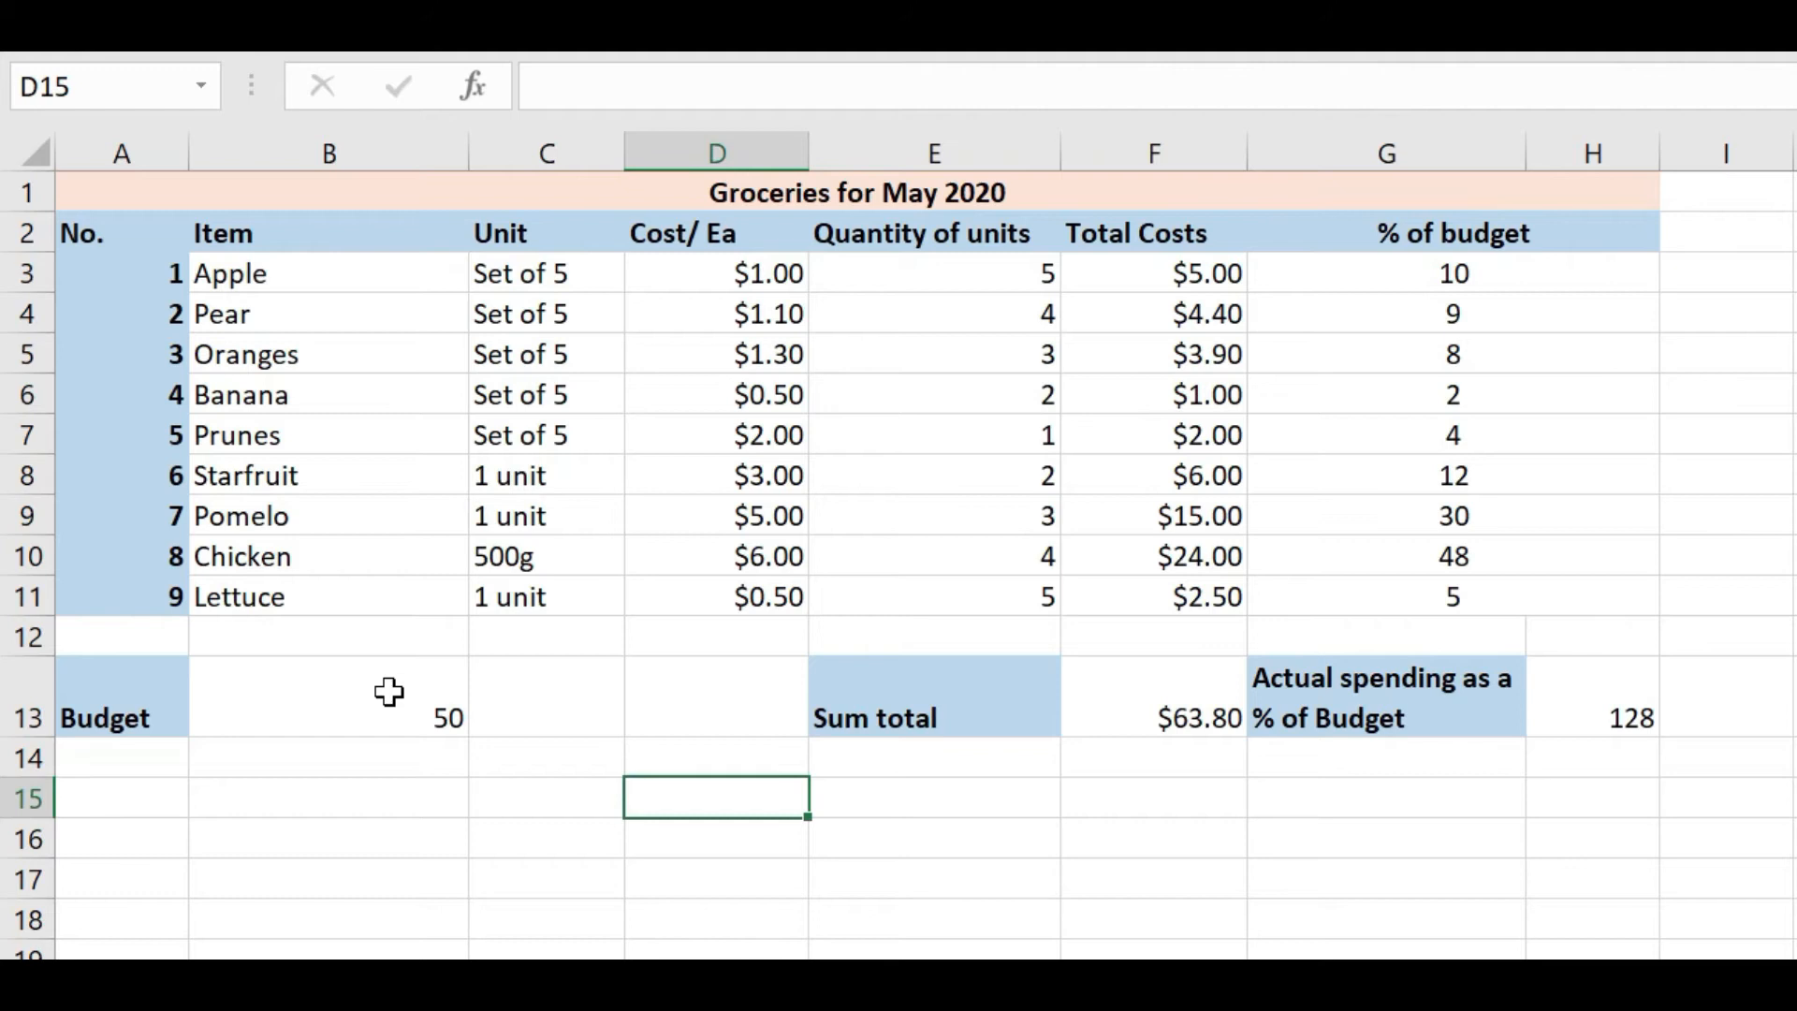
# Review the % of budget formula in G3 and fill =F3/B13*100 down through G11.
pyautogui.click(1404, 273)
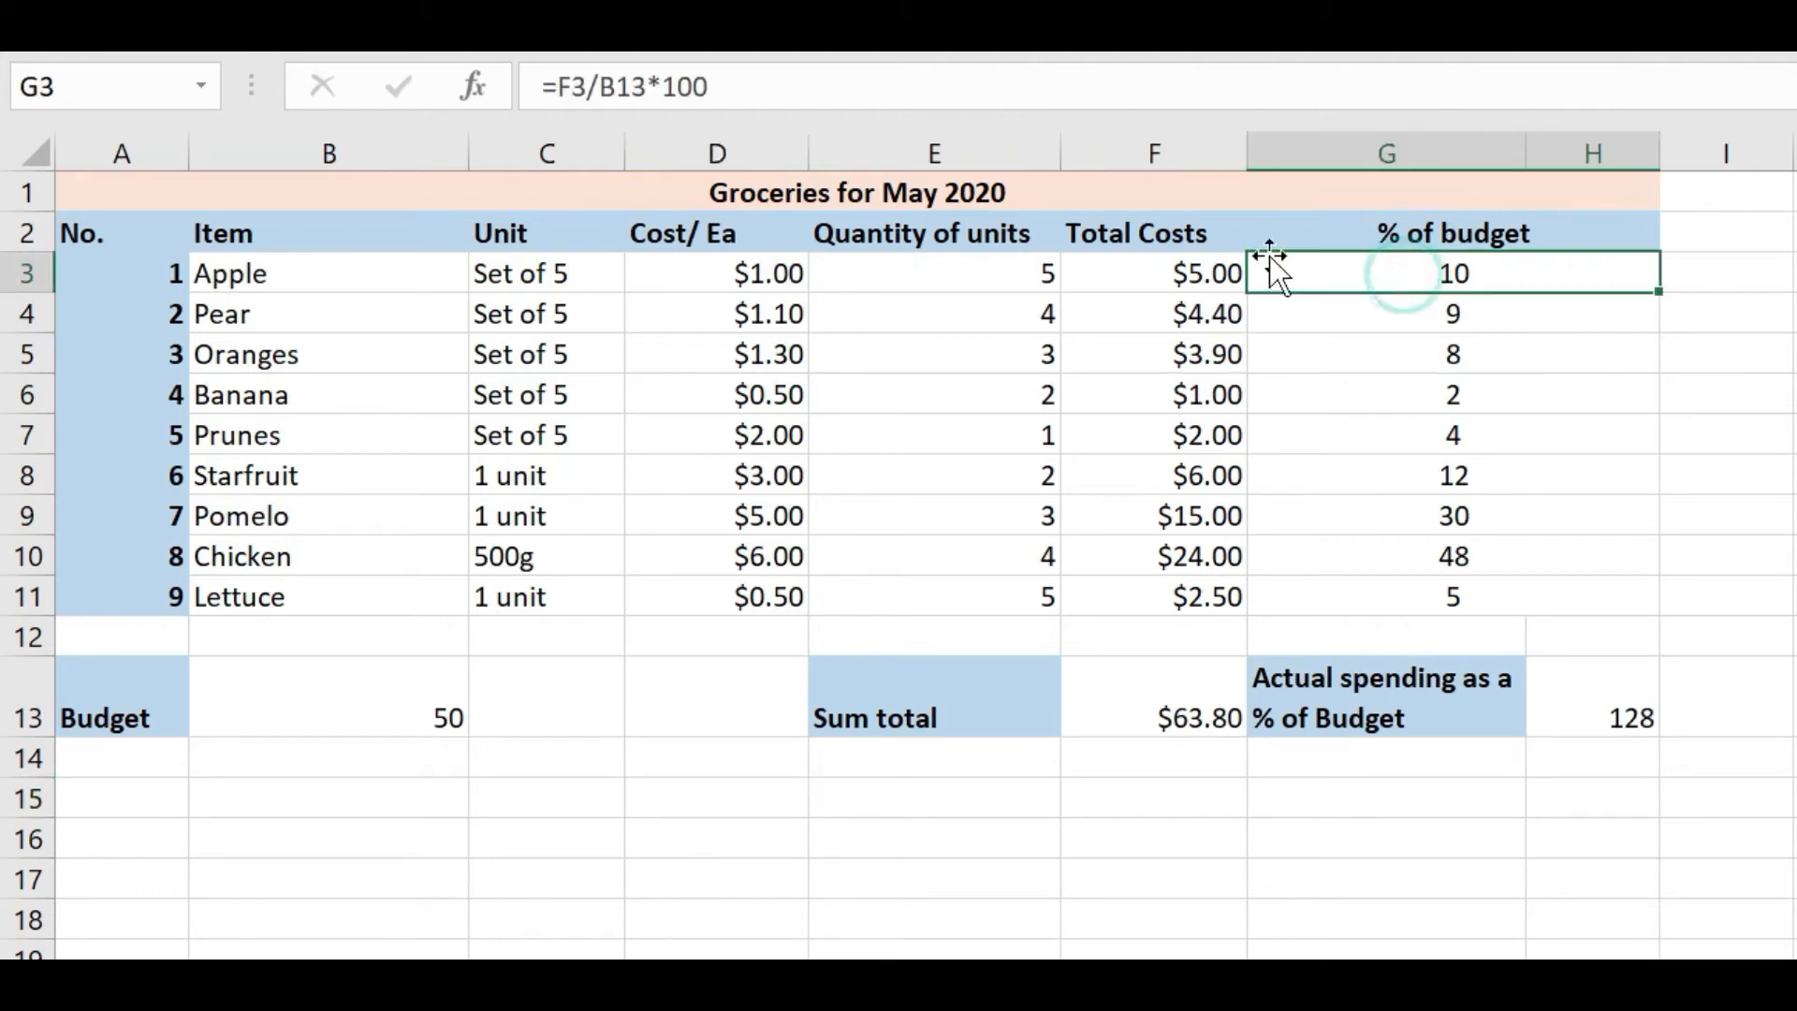
pyautogui.click(572, 86)
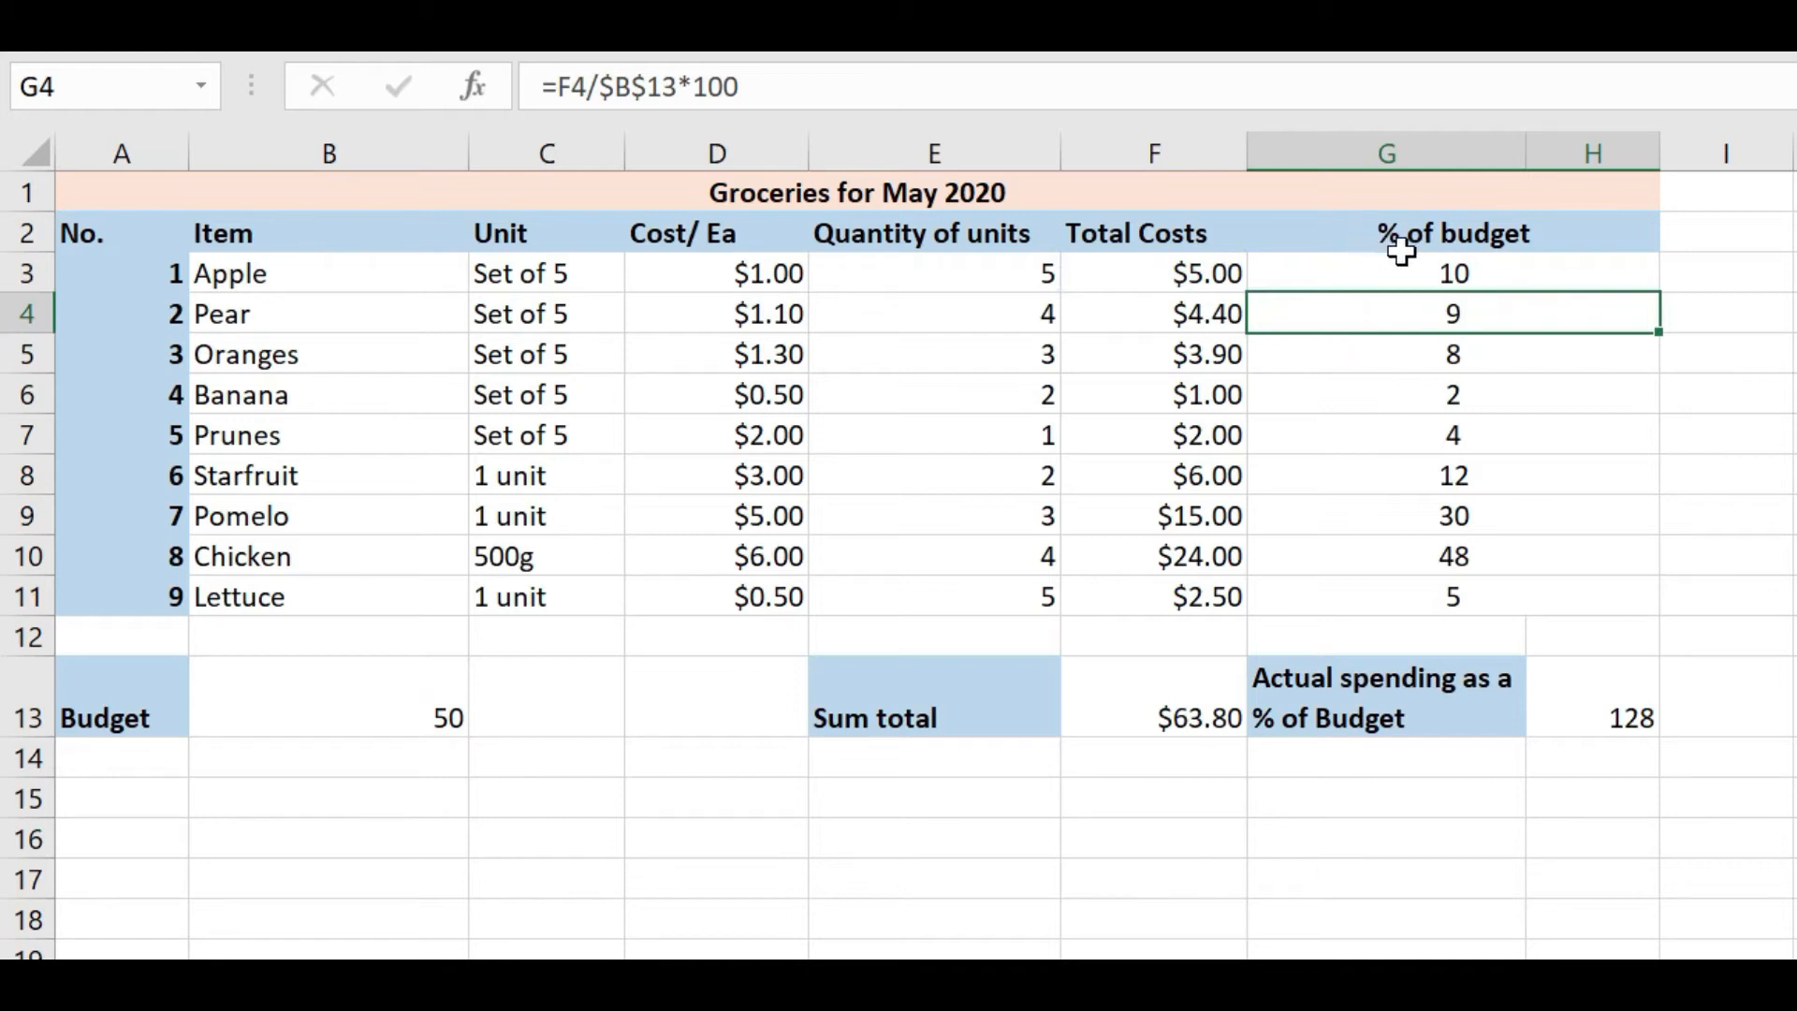
pyautogui.click(1513, 253)
pyautogui.click(1584, 268)
pyautogui.moveTo(1652, 291); pyautogui.dragTo(1657, 614)
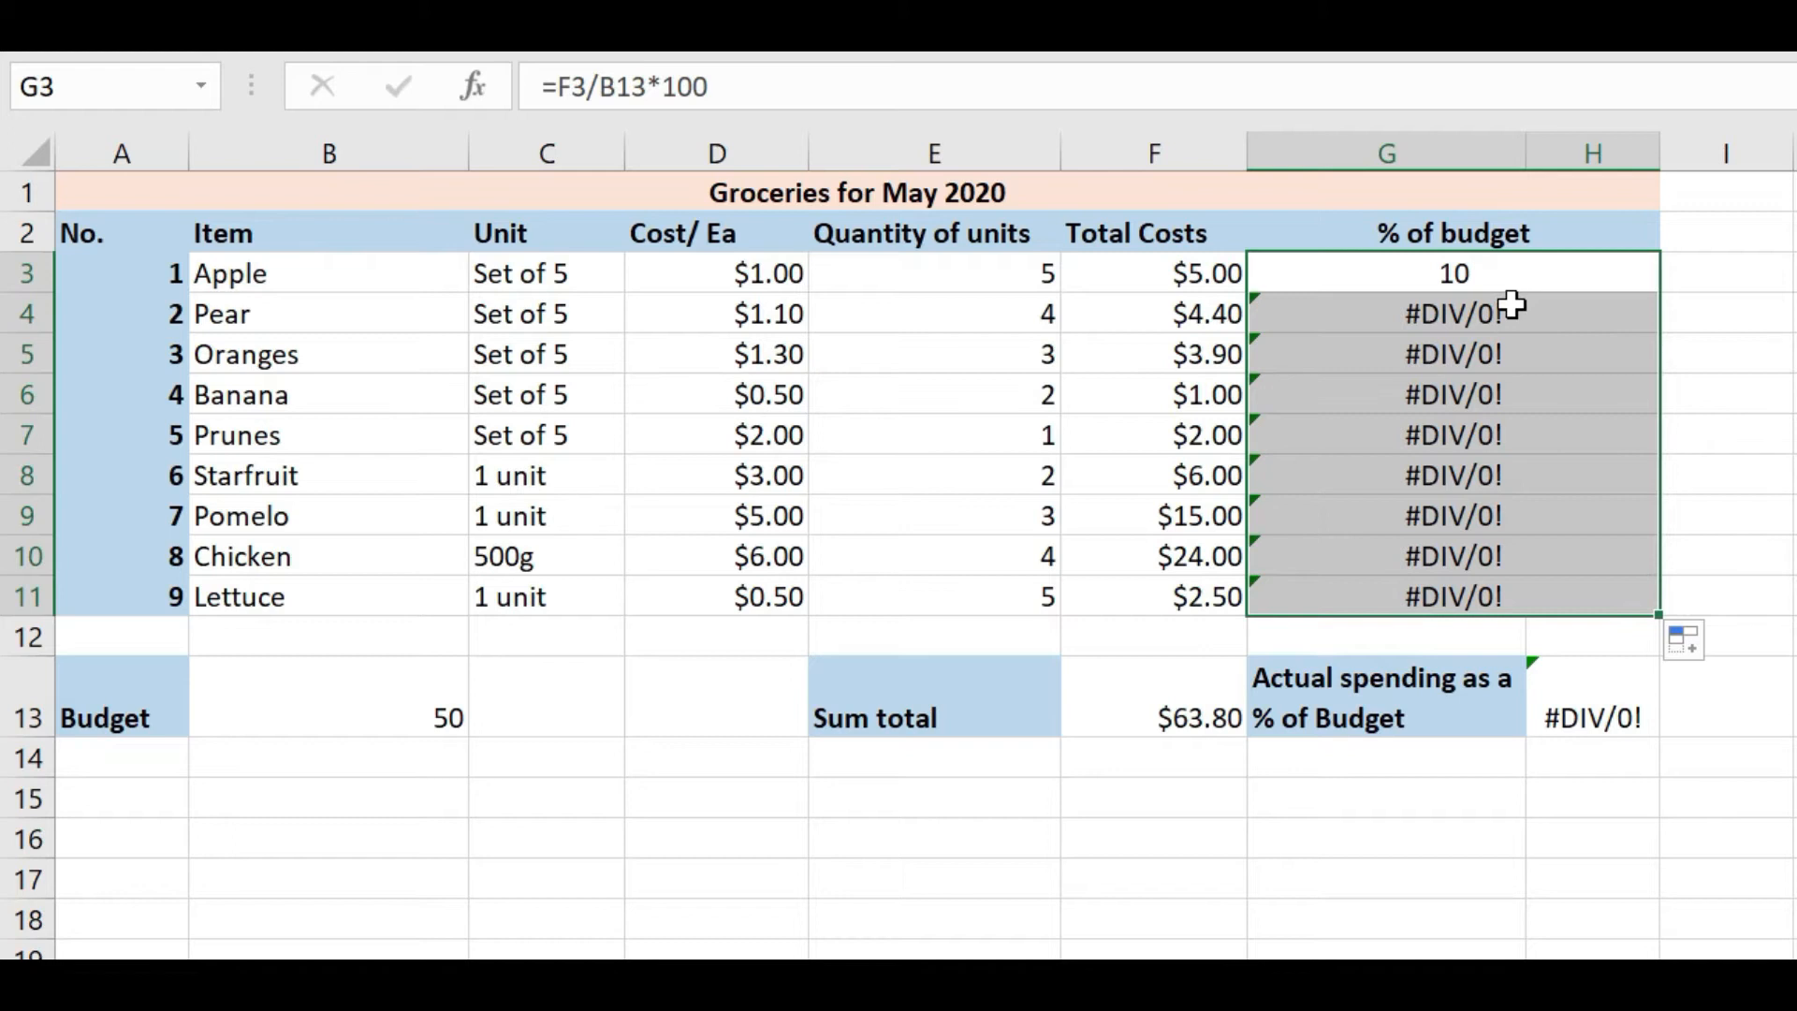
# Examine which cells the Pear row's % of budget formula in G4 refers to.
pyautogui.click(1500, 314)
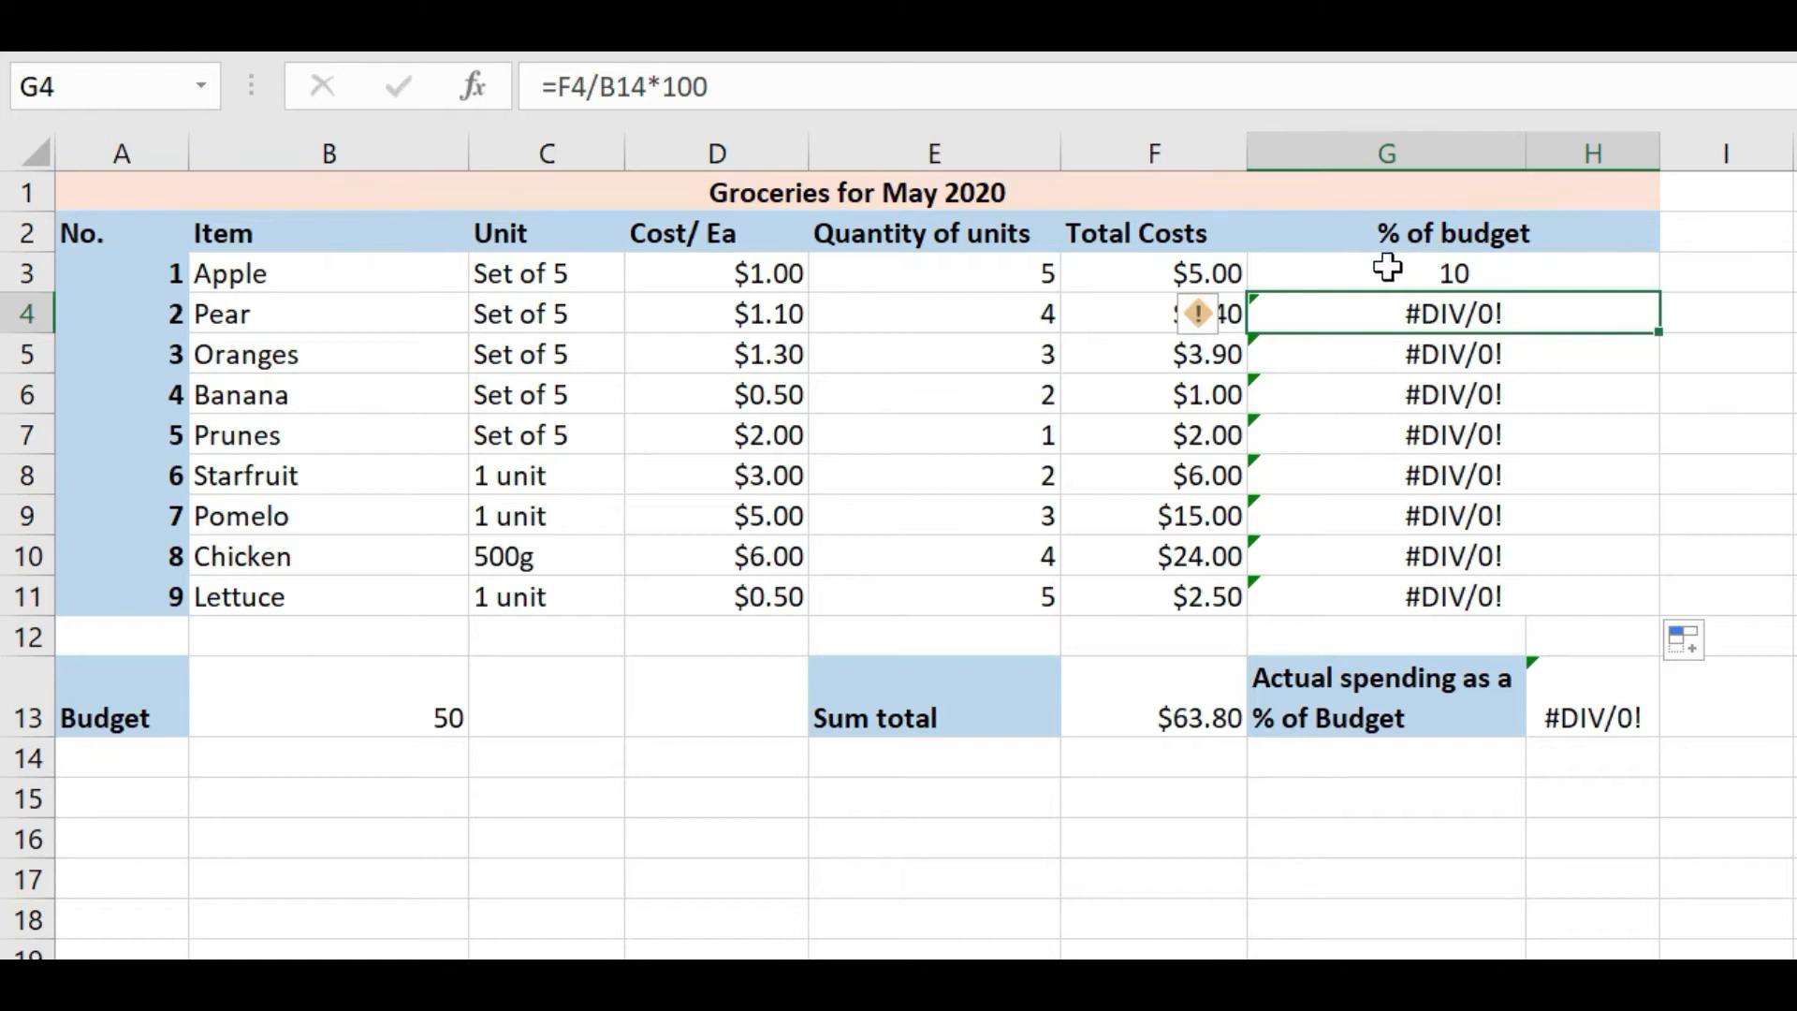
pyautogui.moveTo(1205, 318)
pyautogui.press('F2')
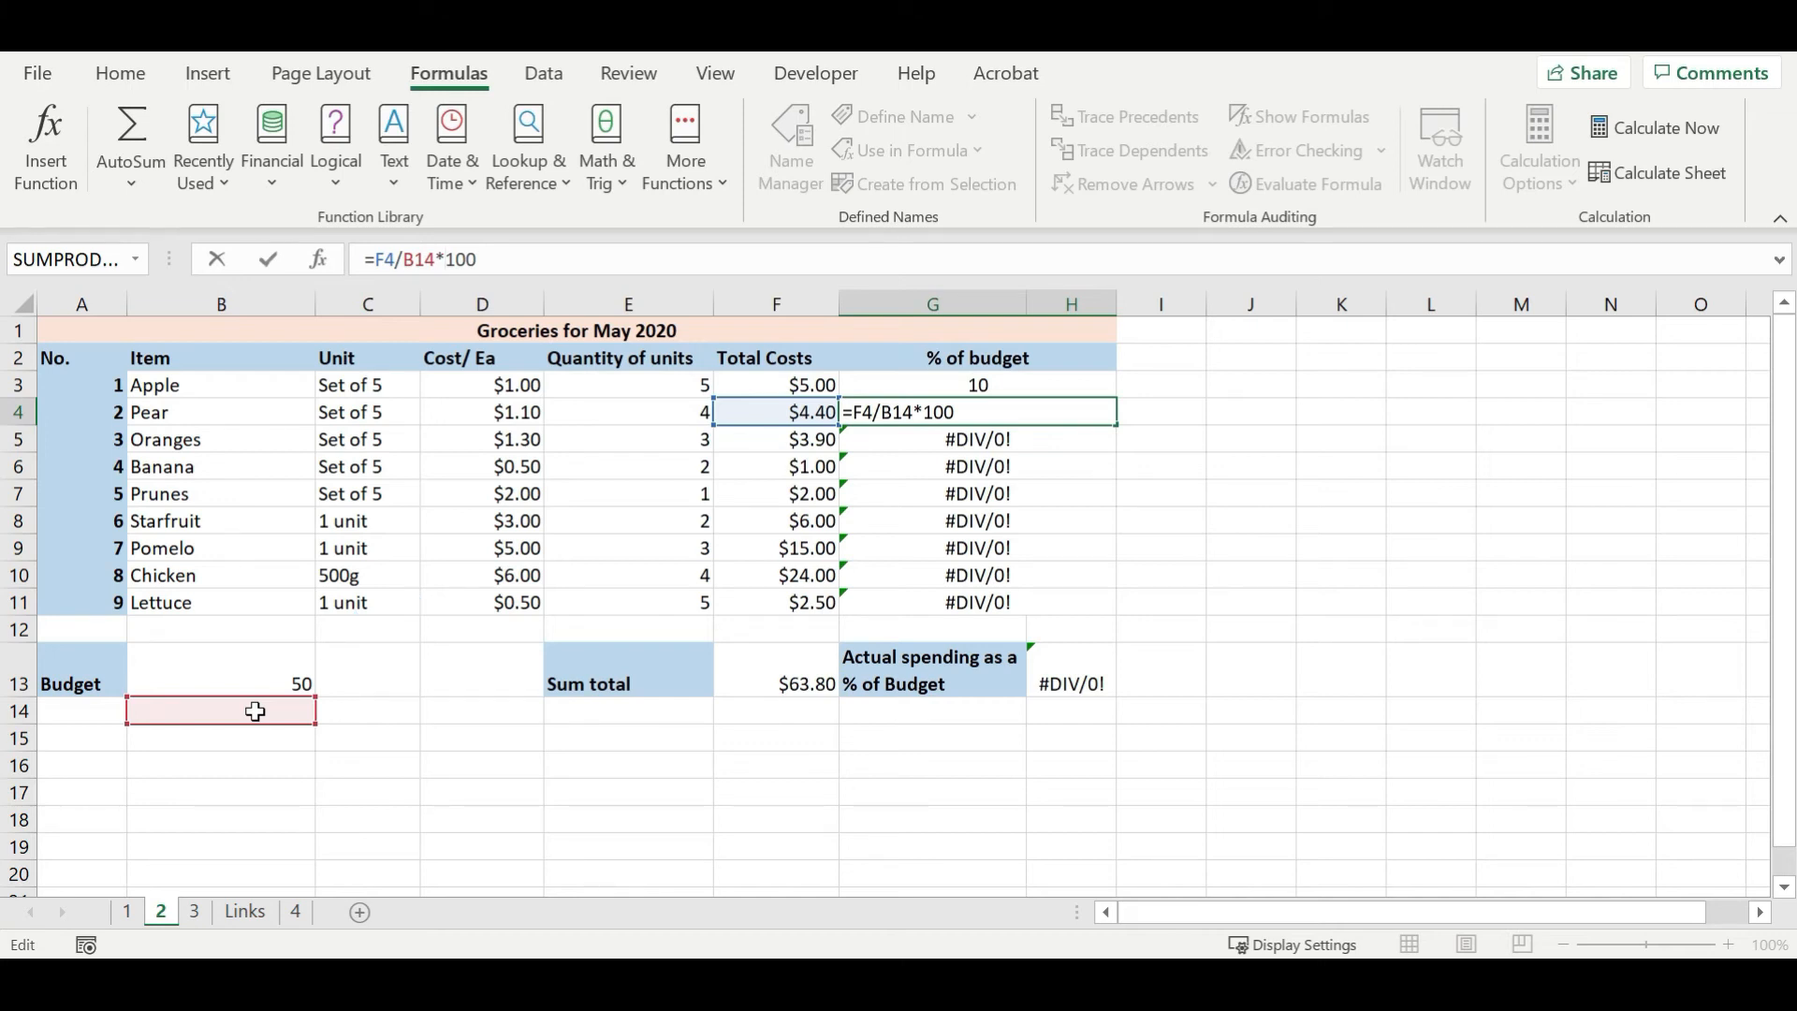
pyautogui.click(977, 386)
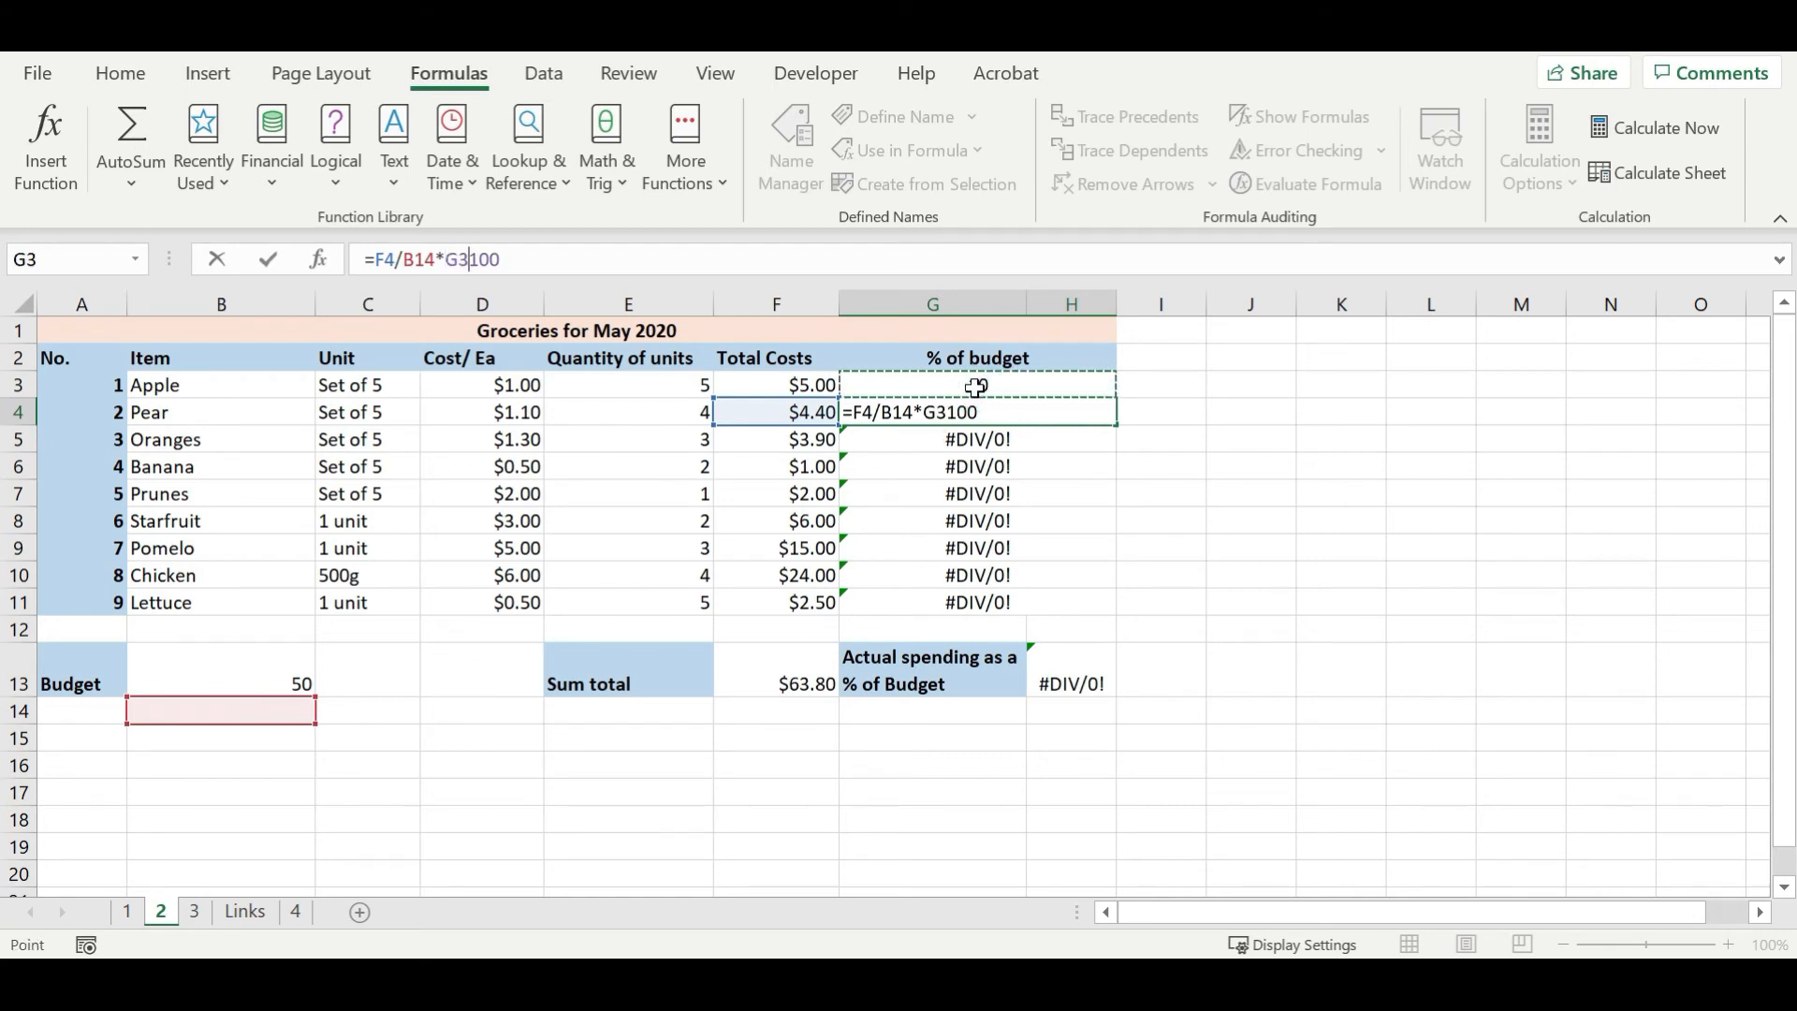
pyautogui.press('BackSpace')
pyautogui.press('BackSpace')
pyautogui.press('Return')
# Make the budget reference absolute in G3, giving =F3/$B$13*100, and fill the formula down through G11.
pyautogui.click(977, 386)
pyautogui.doubleClick(976, 386)
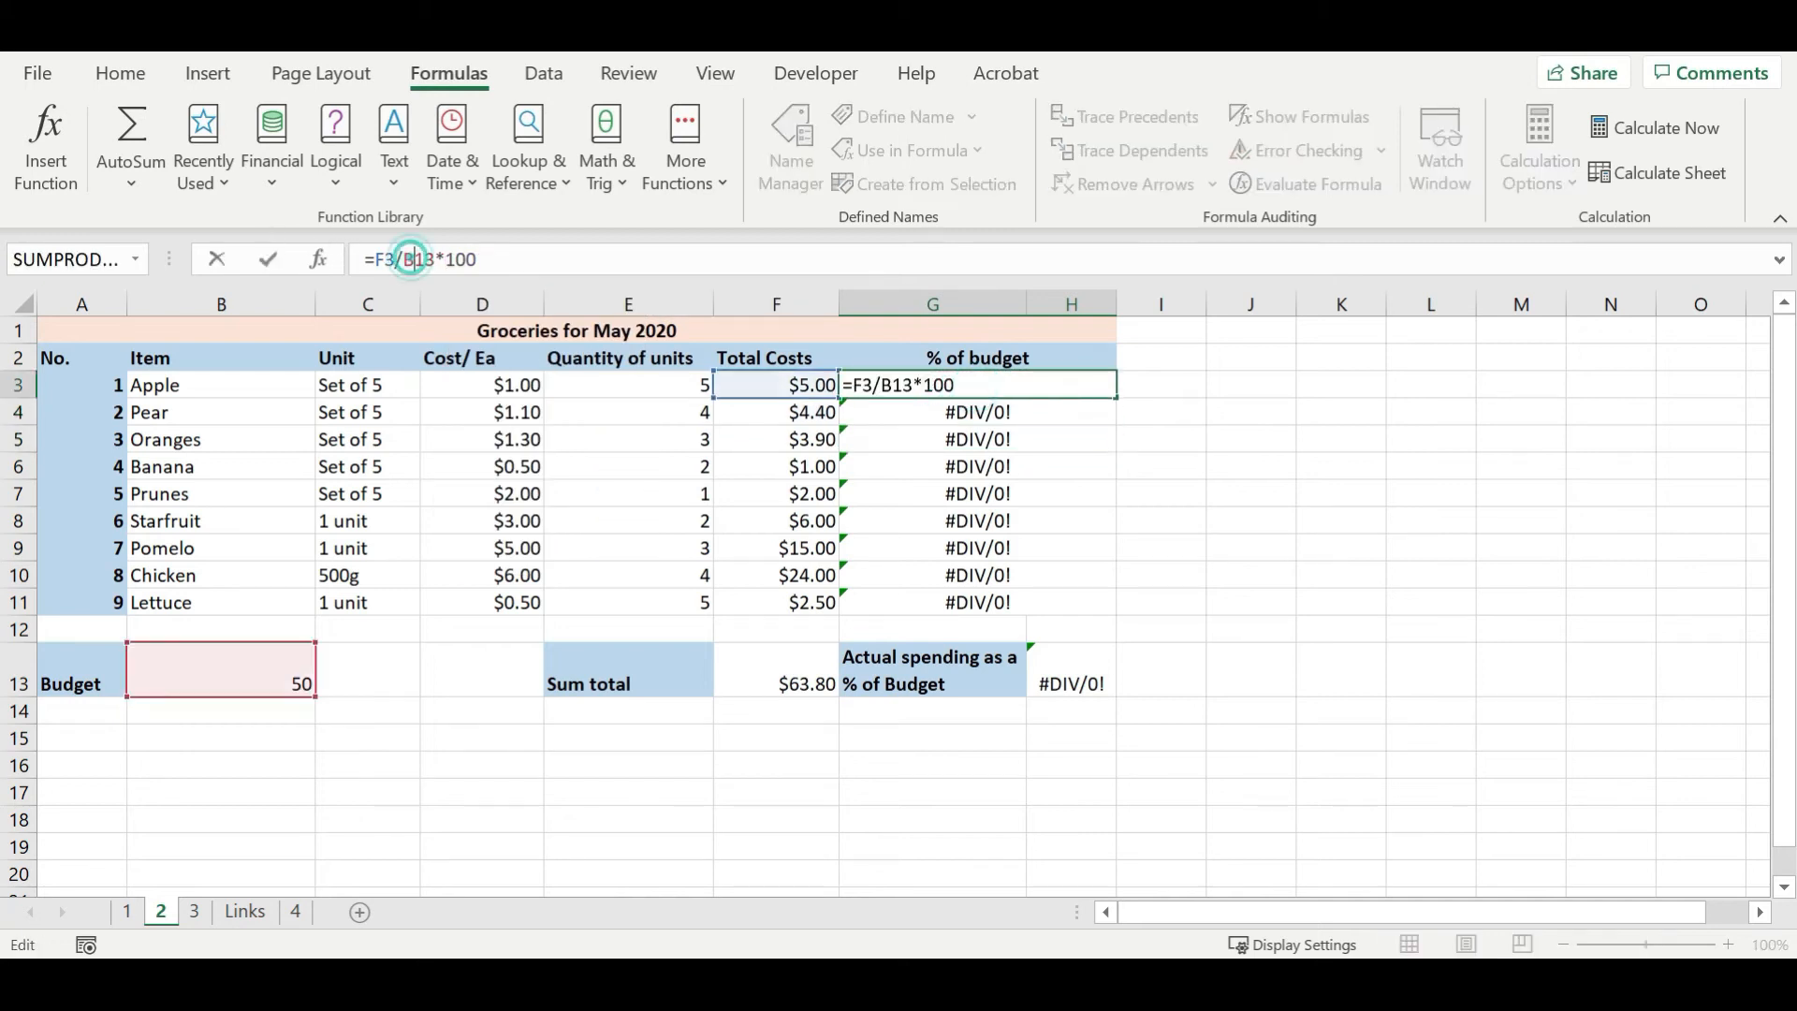
pyautogui.press('Left')
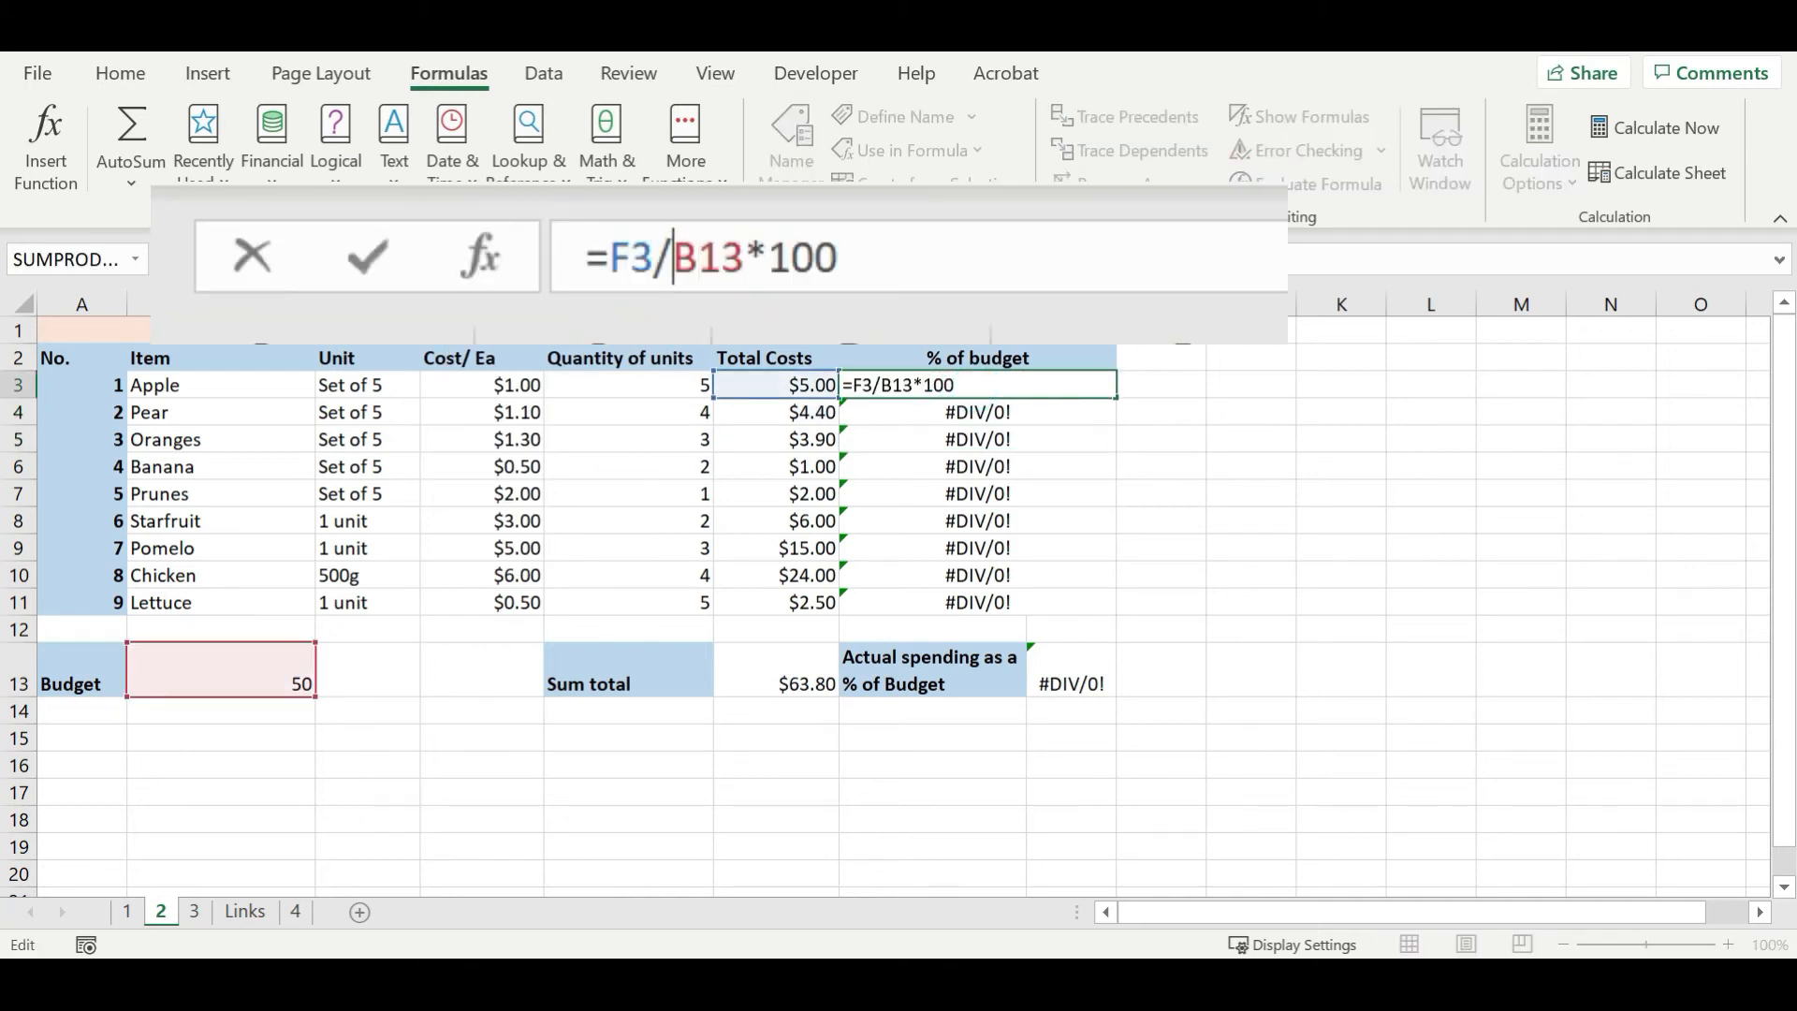
pyautogui.write('$')
pyautogui.press('Right')
pyautogui.write('$')
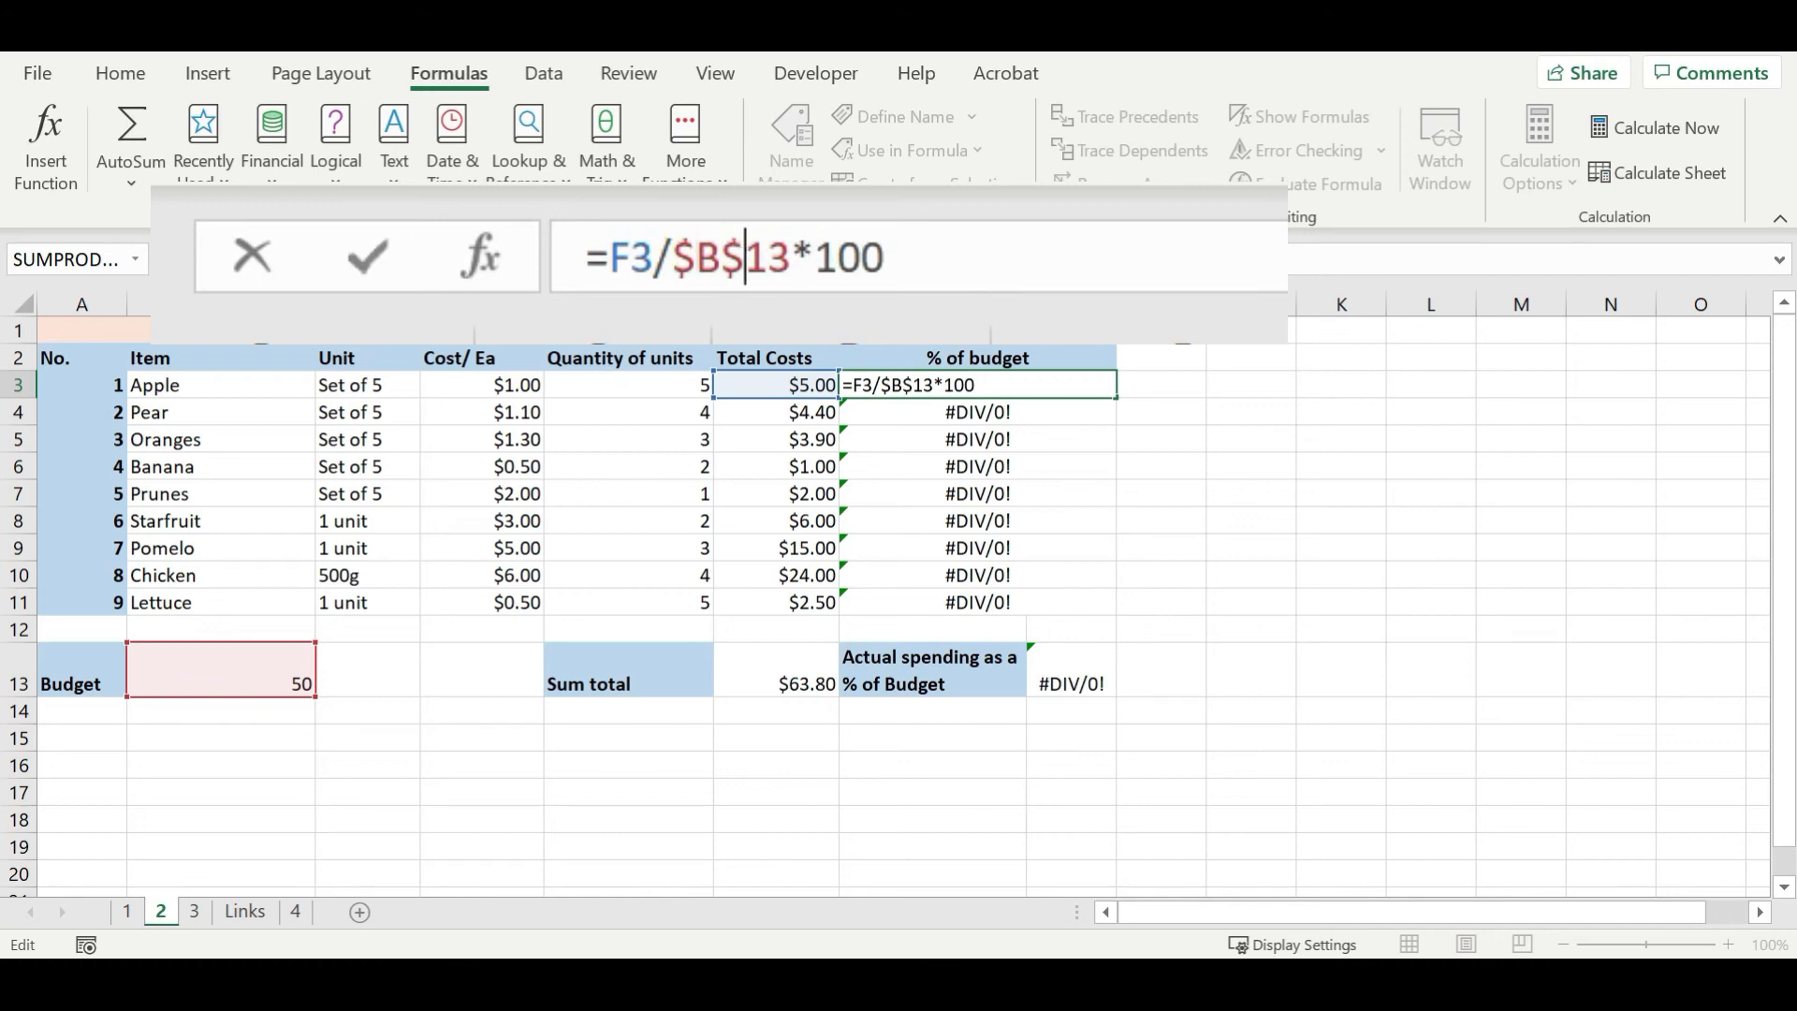
pyautogui.press('Return')
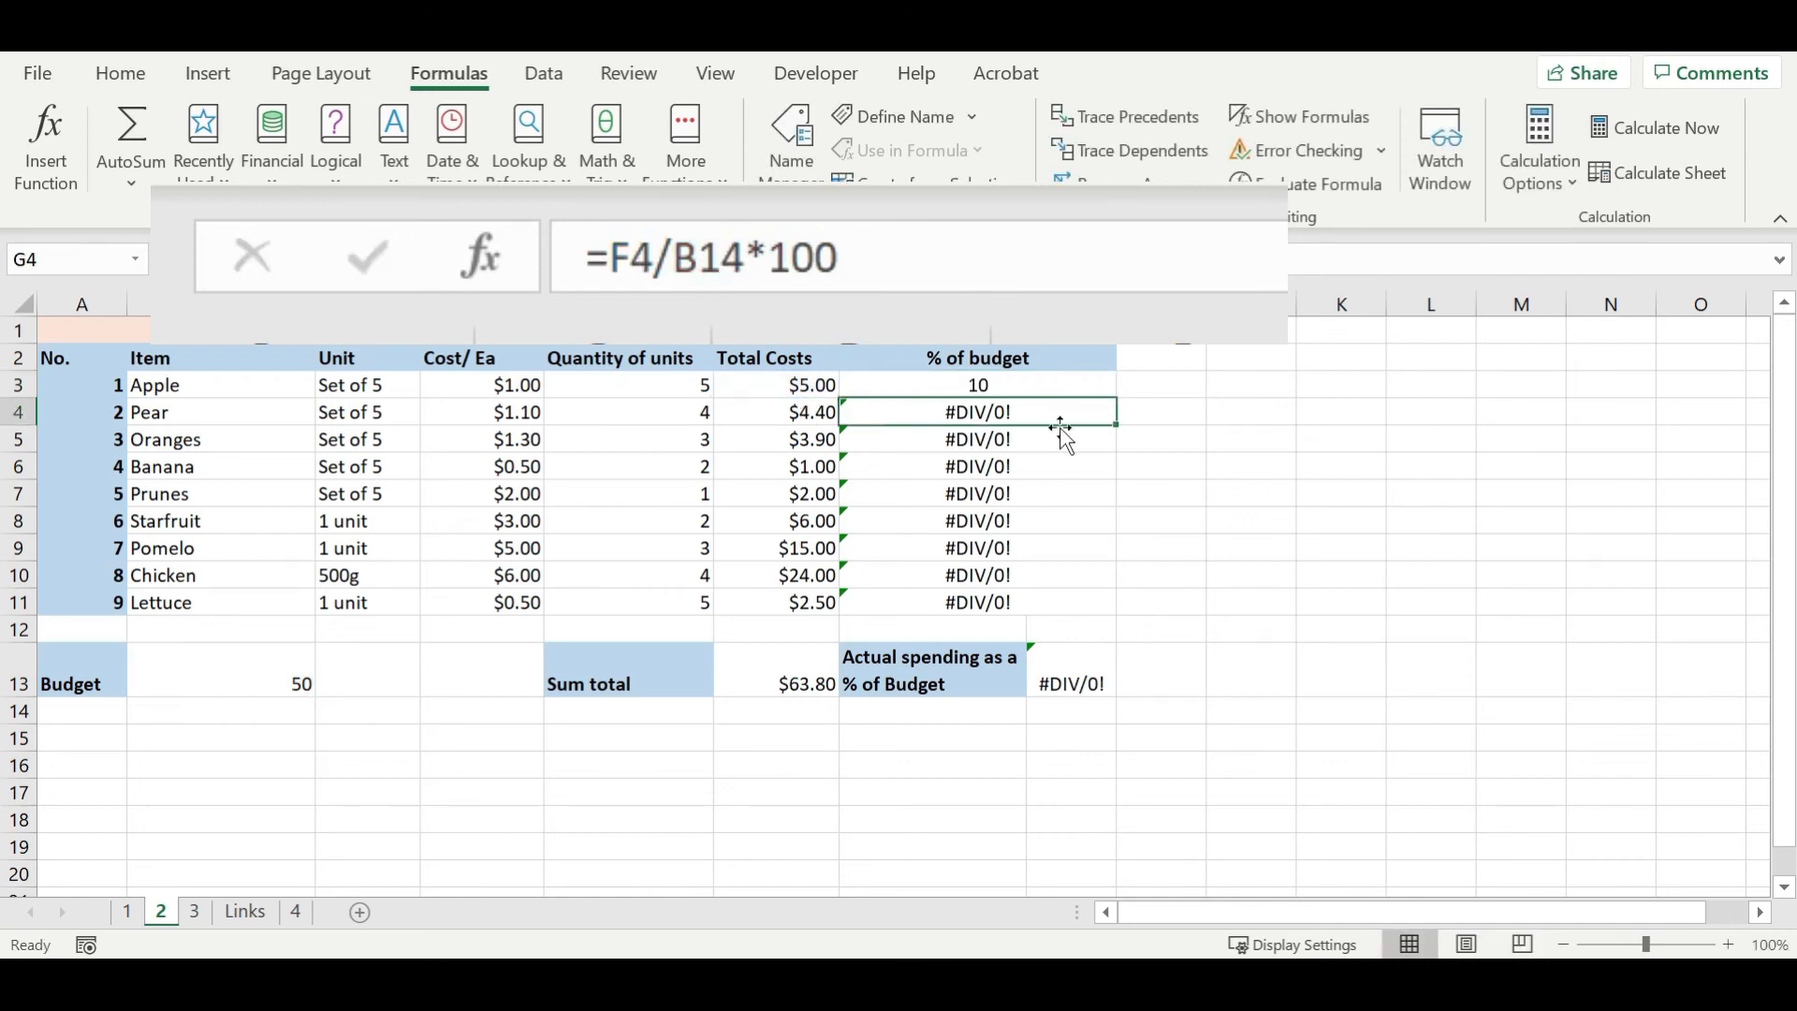
pyautogui.click(1077, 385)
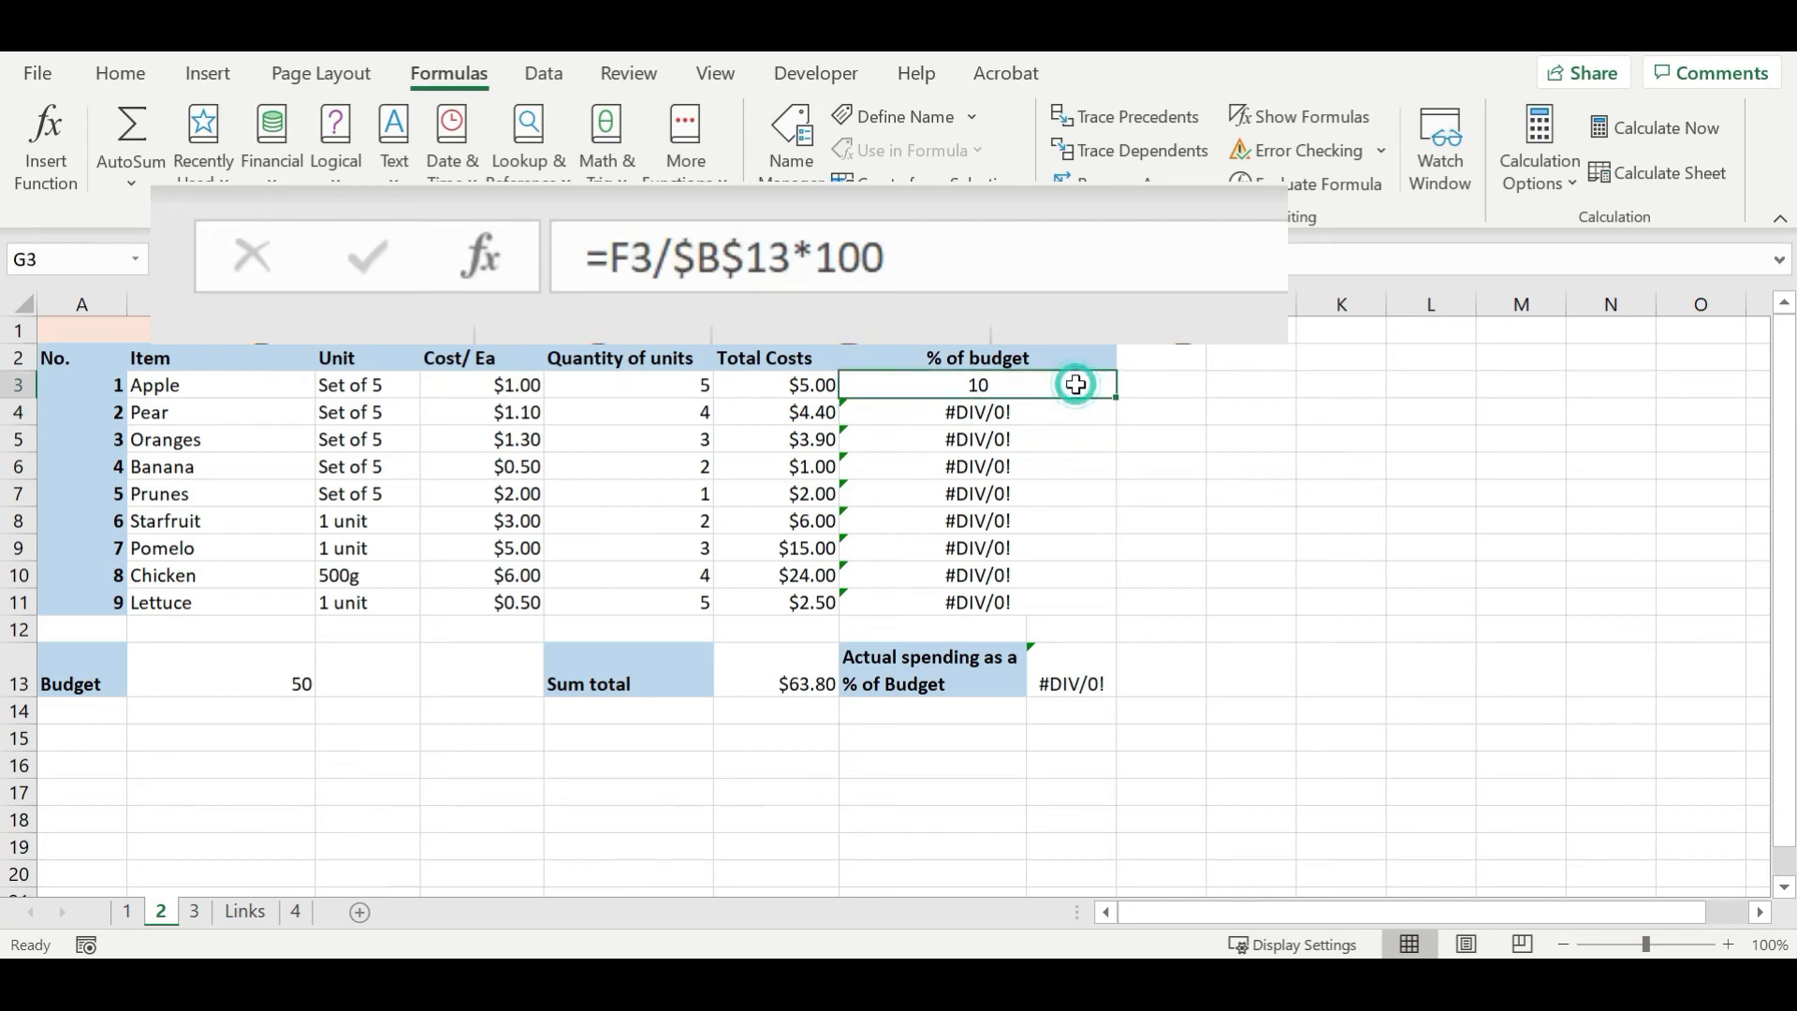
pyautogui.moveTo(1119, 391); pyautogui.dragTo(1120, 609)
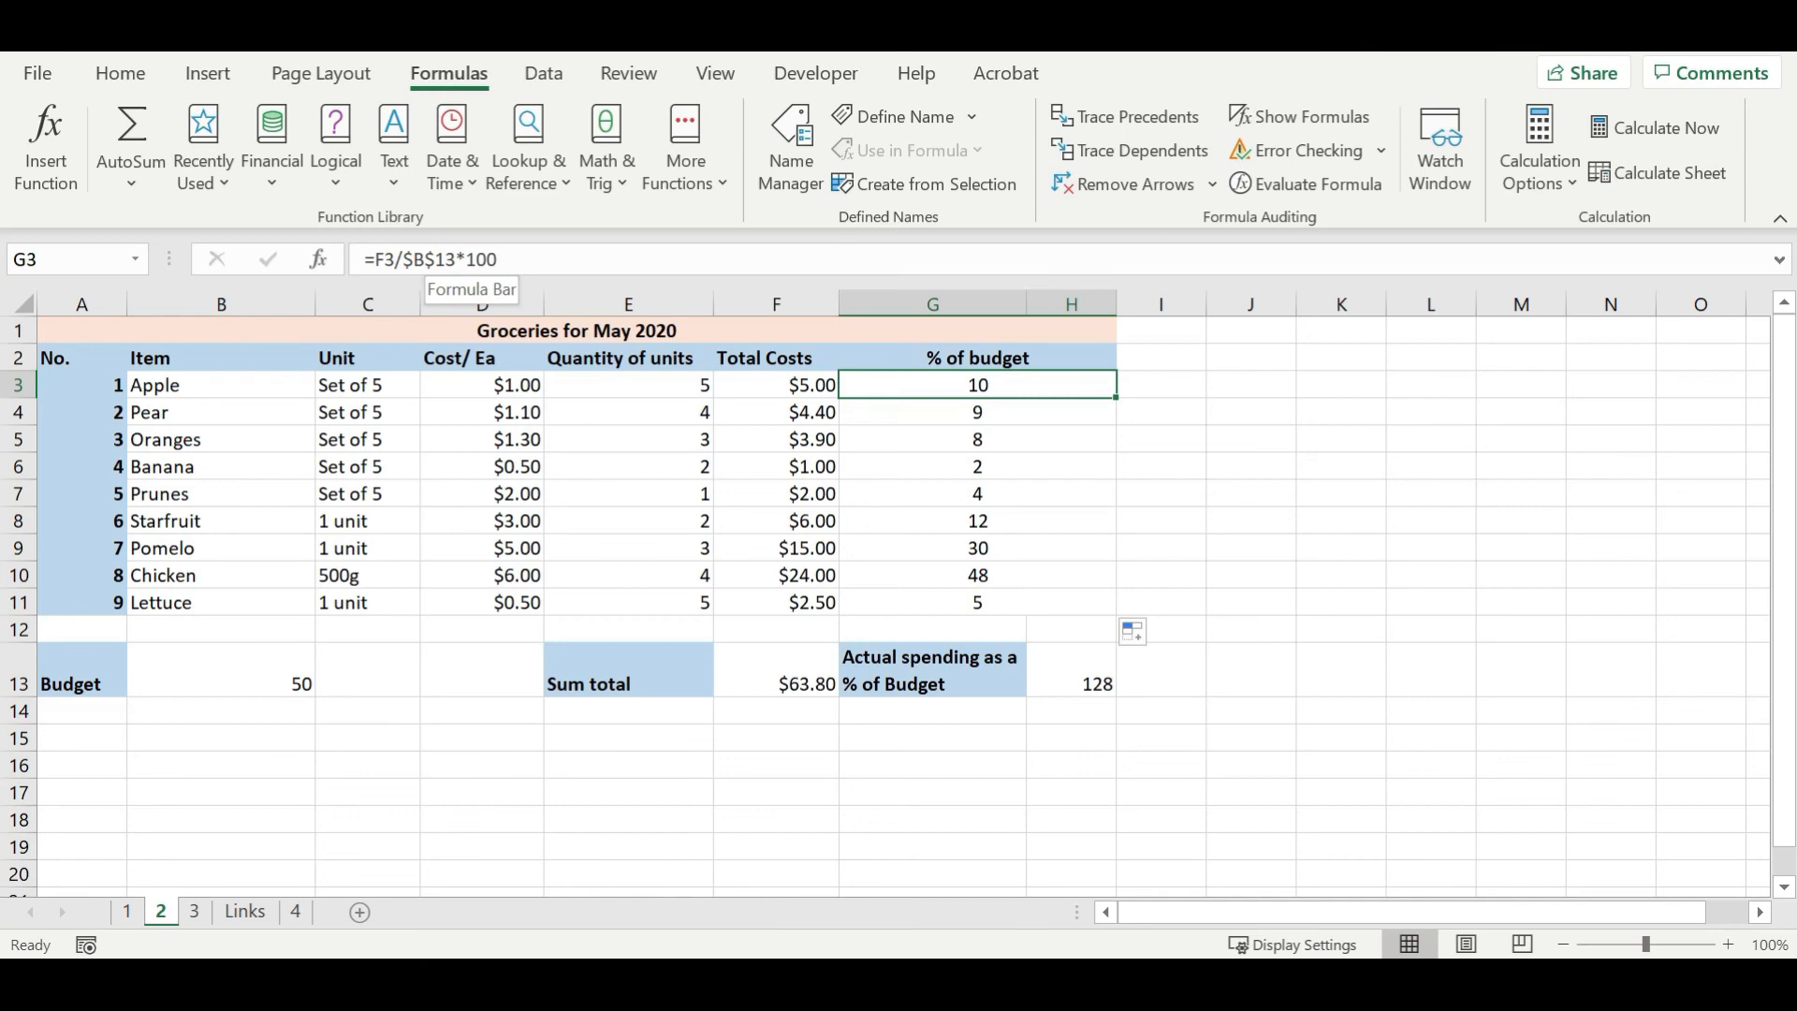
# Cycle the budget reference in G3's formula through its mixed forms to the fully relative B13.
pyautogui.click(434, 259)
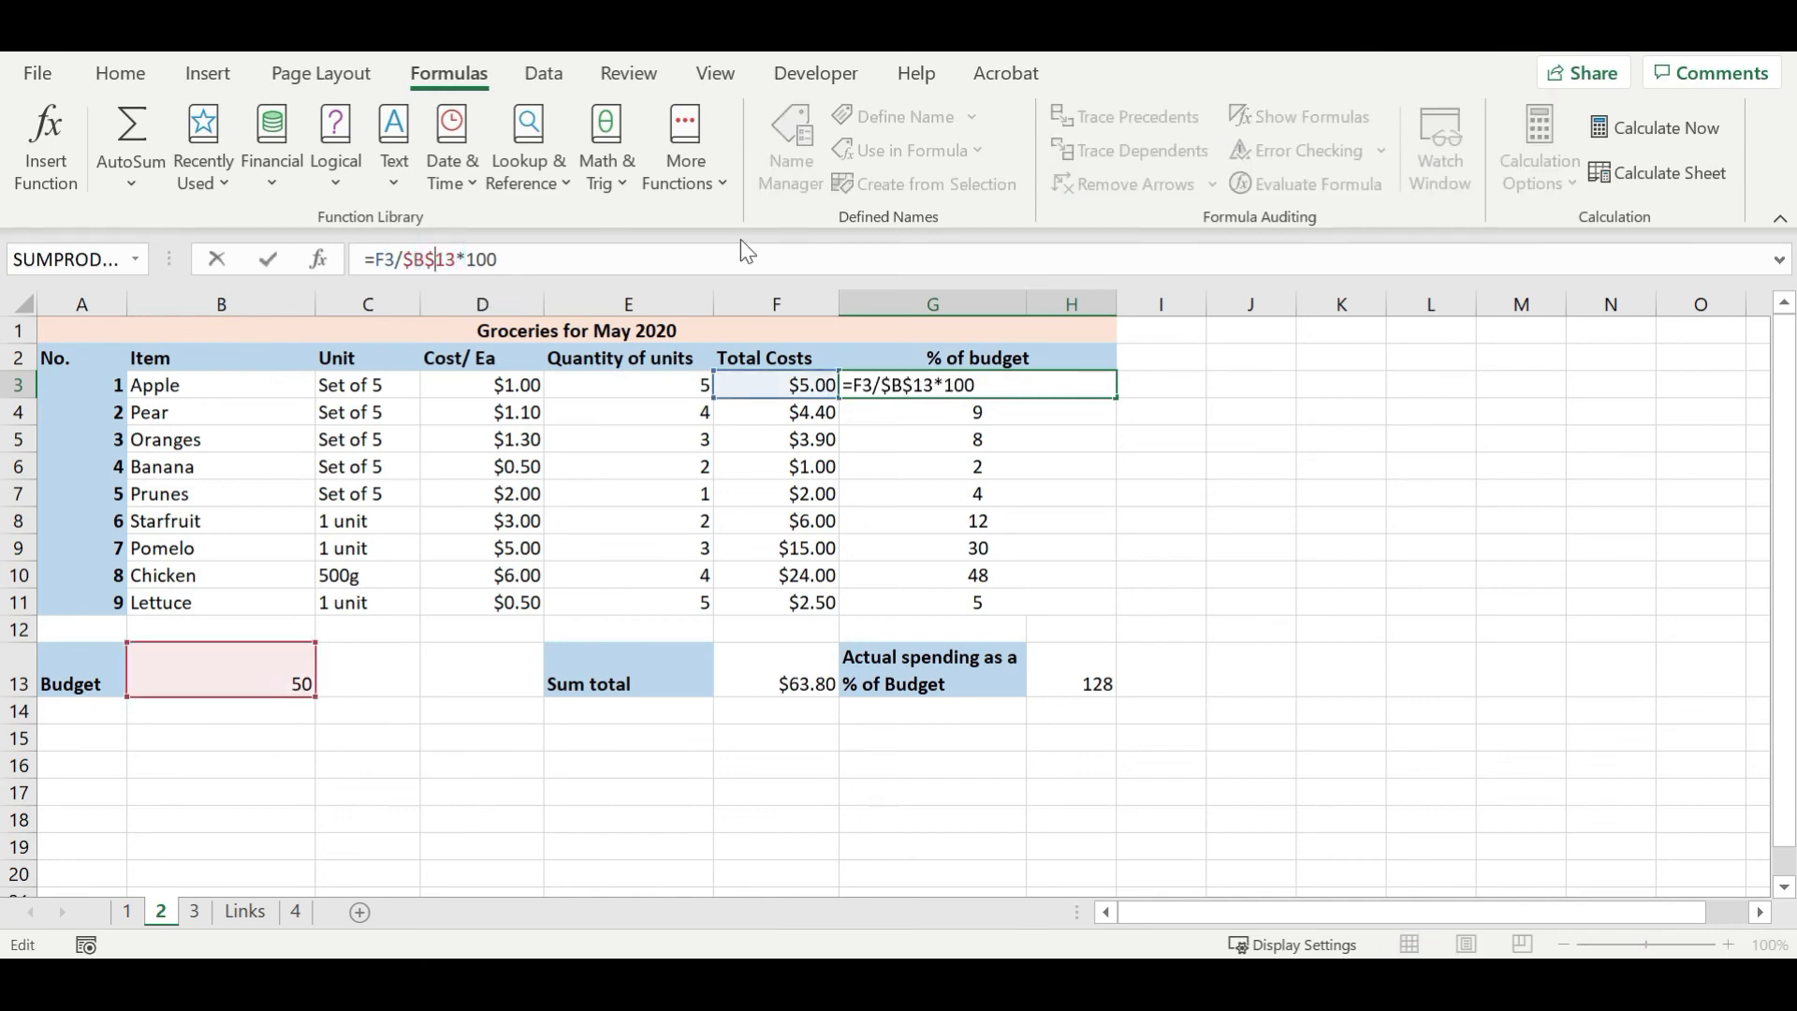
pyautogui.press('F4')
pyautogui.press('F4')
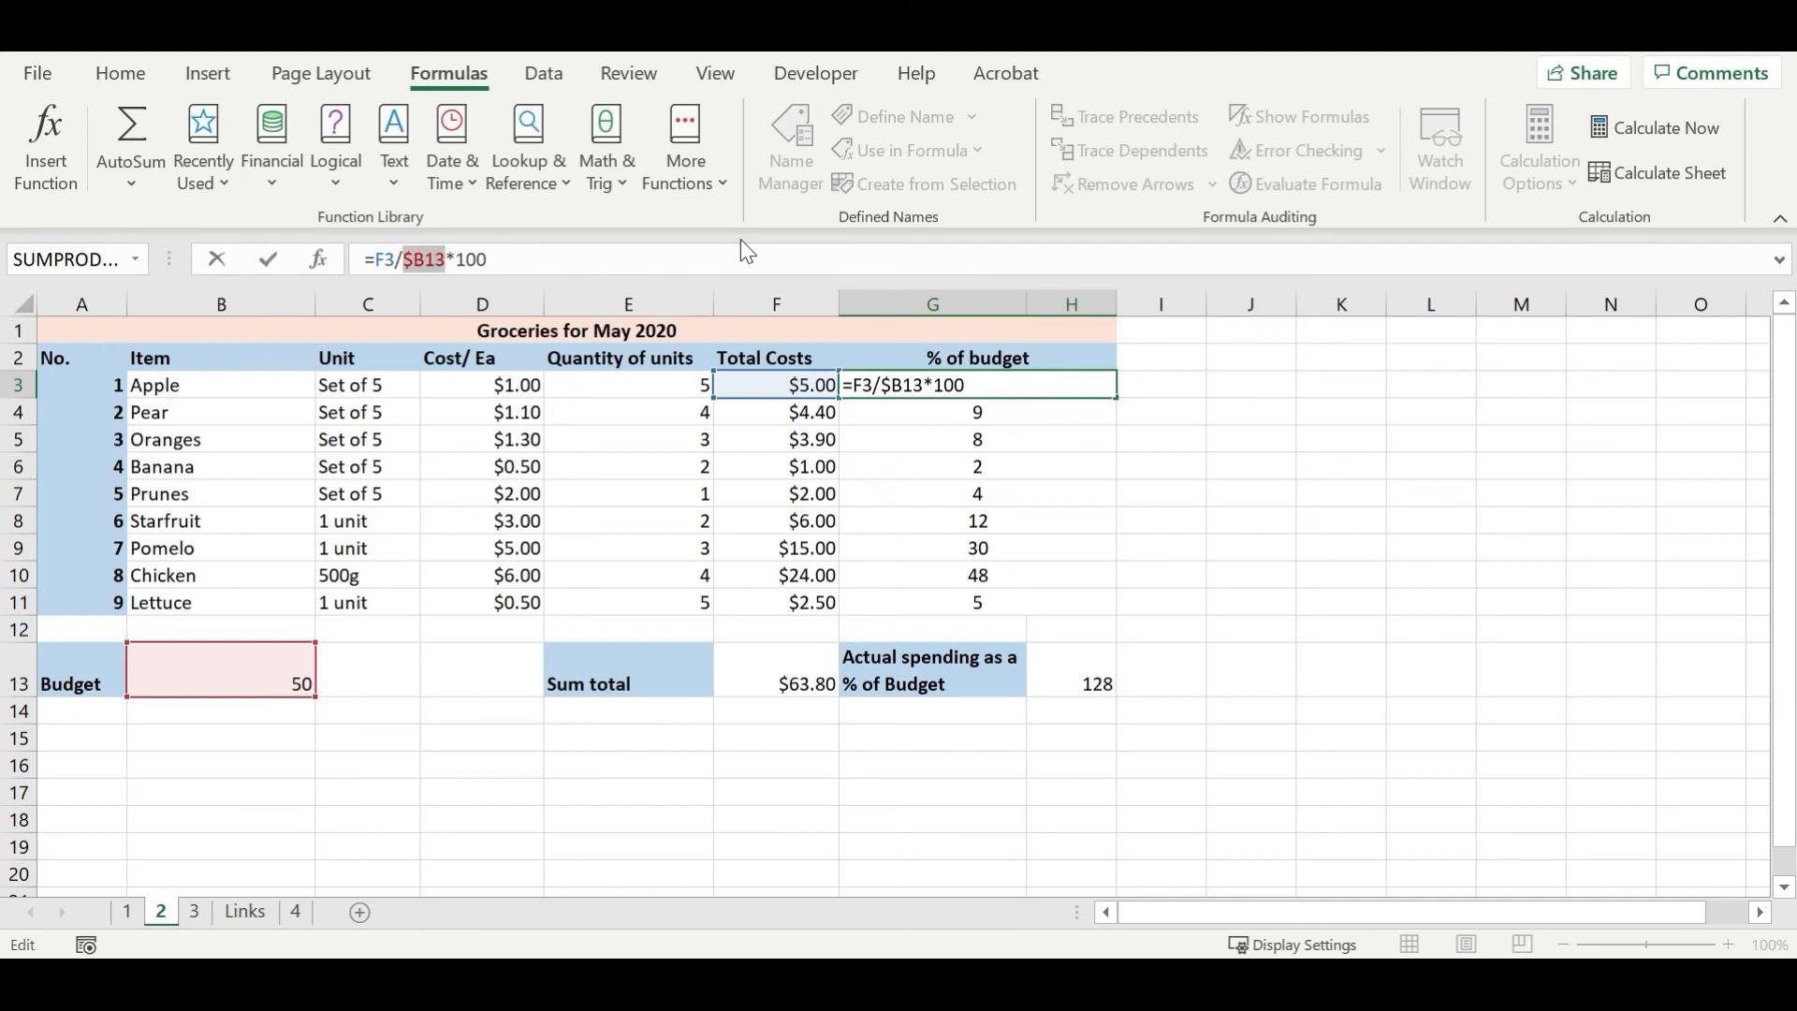
pyautogui.press('F4')
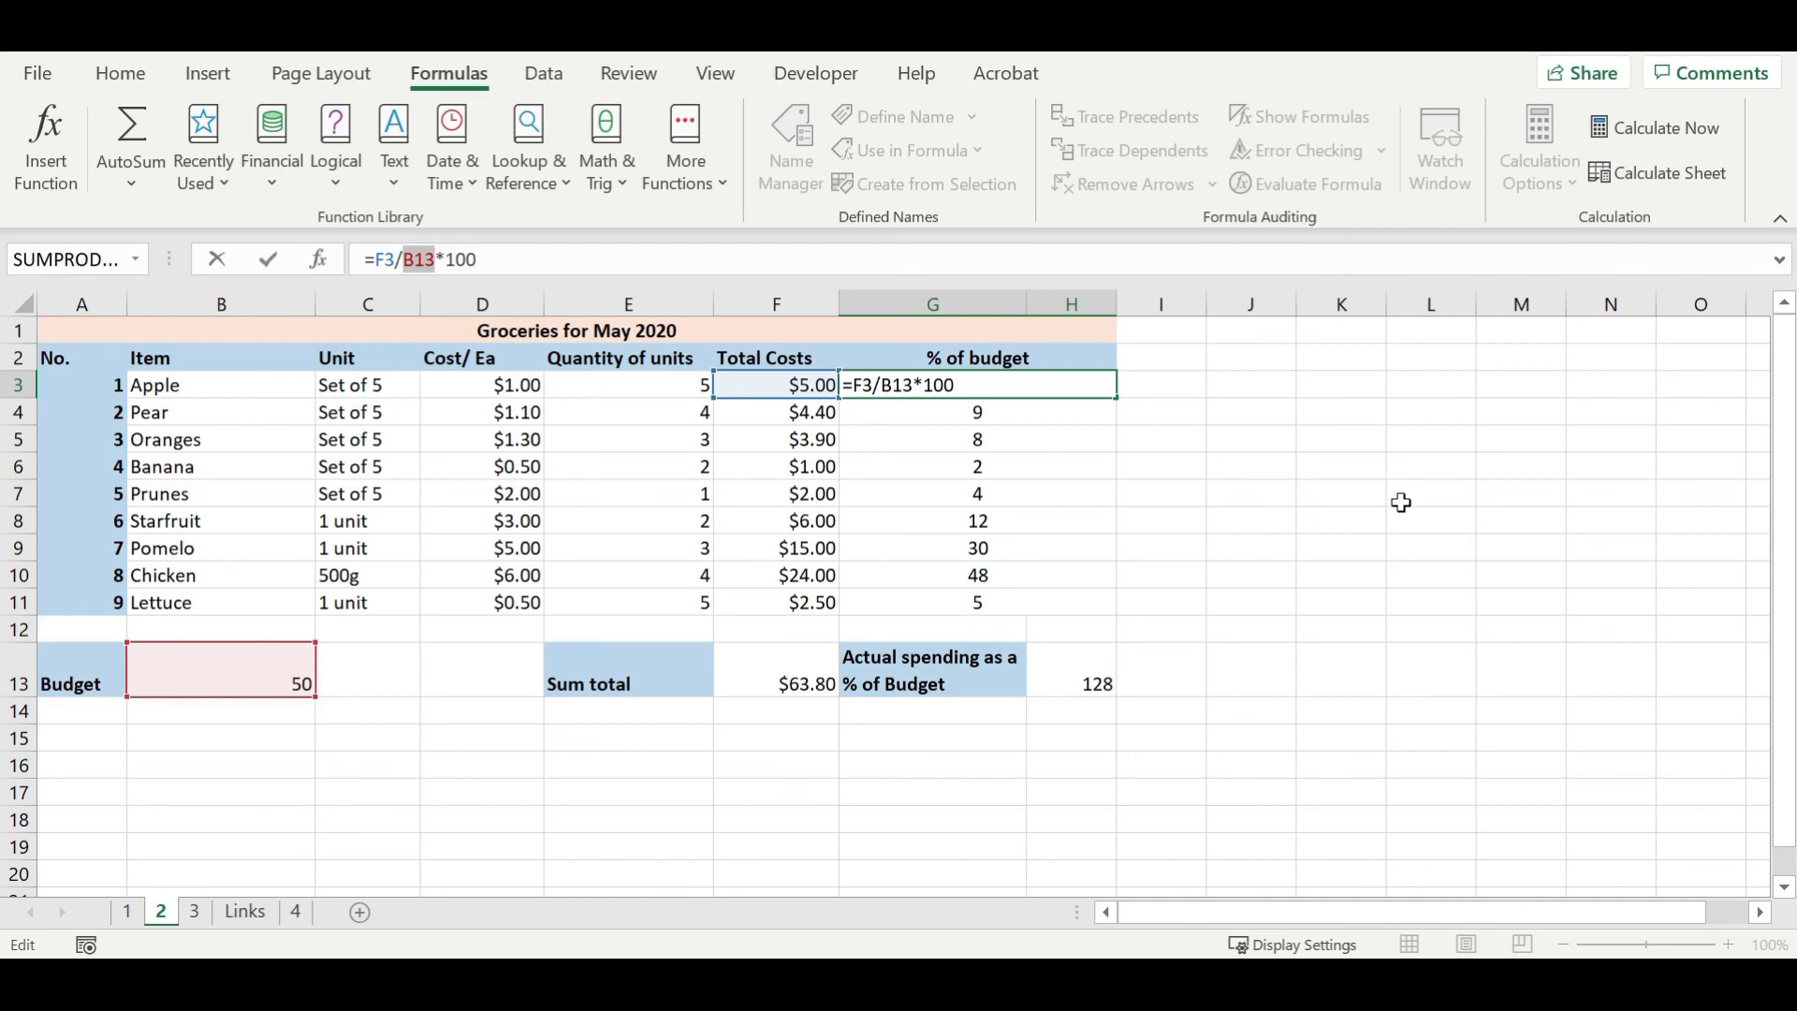
# Lock only the row of the budget reference in G3, giving =F3/B$13*100, and fill the formula down through G11.
pyautogui.press('Left')
pyautogui.press('Left')
pyautogui.press('Left')
pyautogui.press('Right')
pyautogui.write('$')
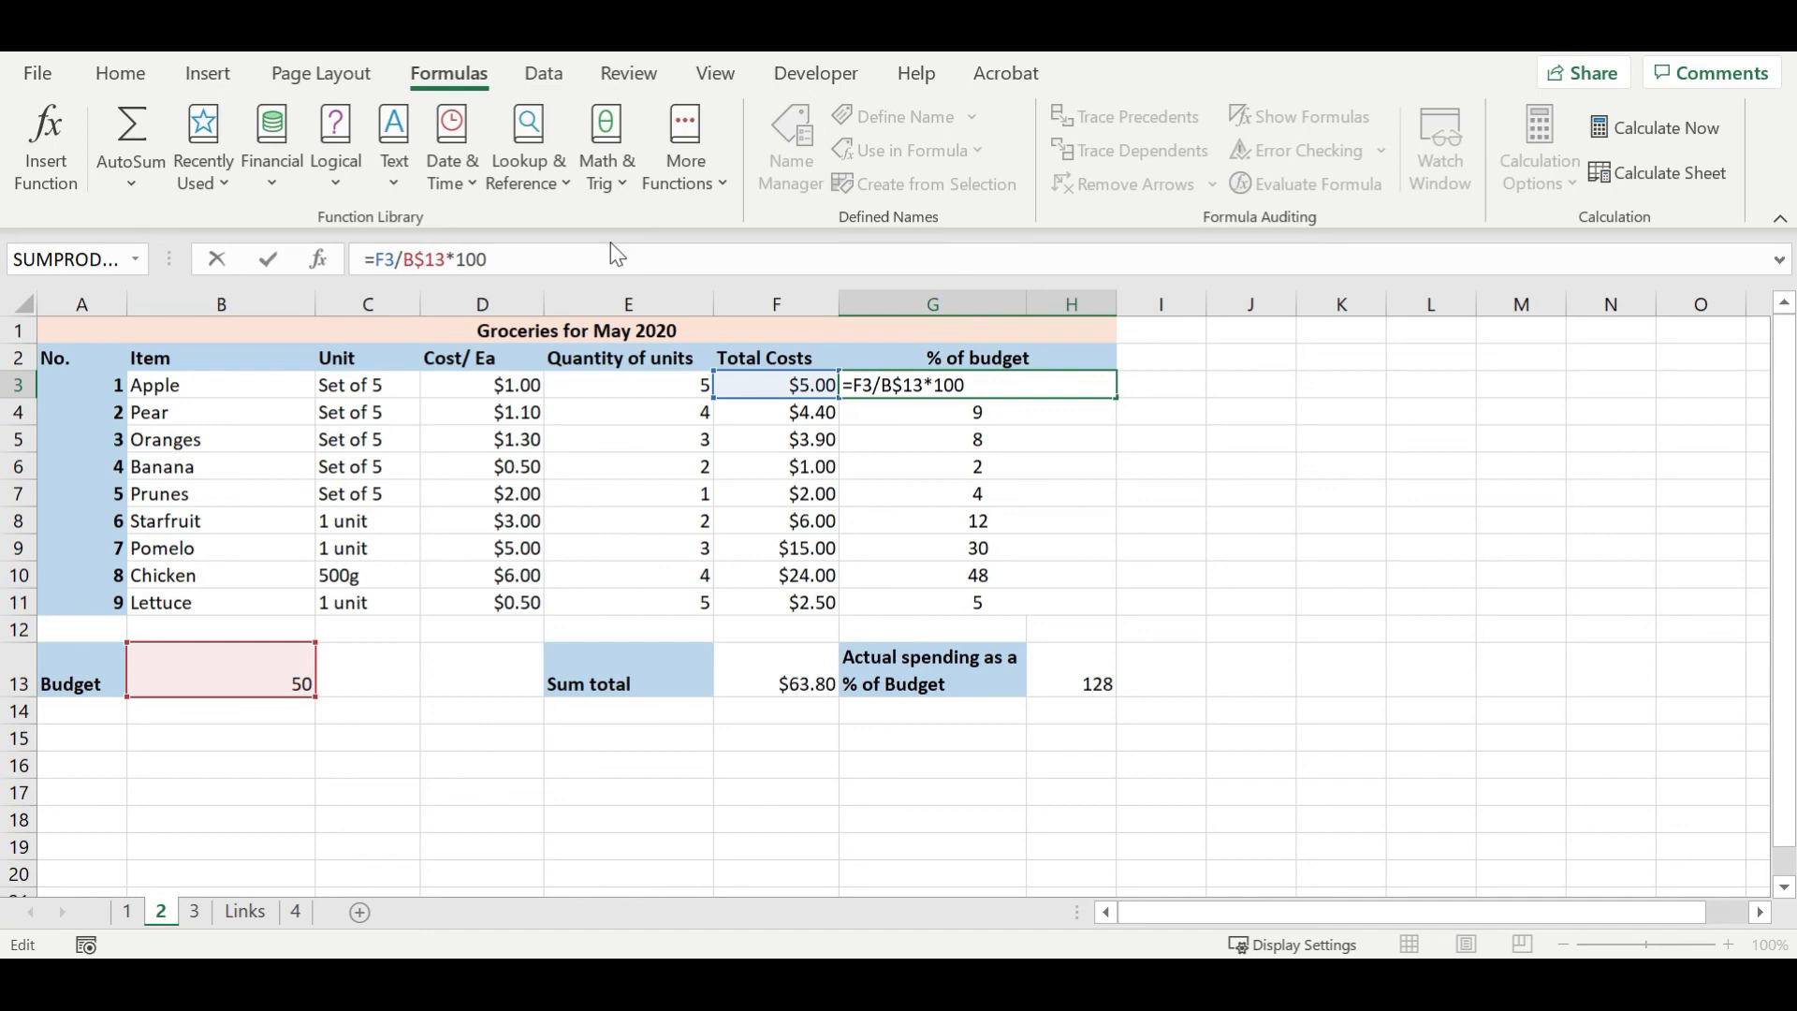
pyautogui.press('Return')
pyautogui.click(1059, 393)
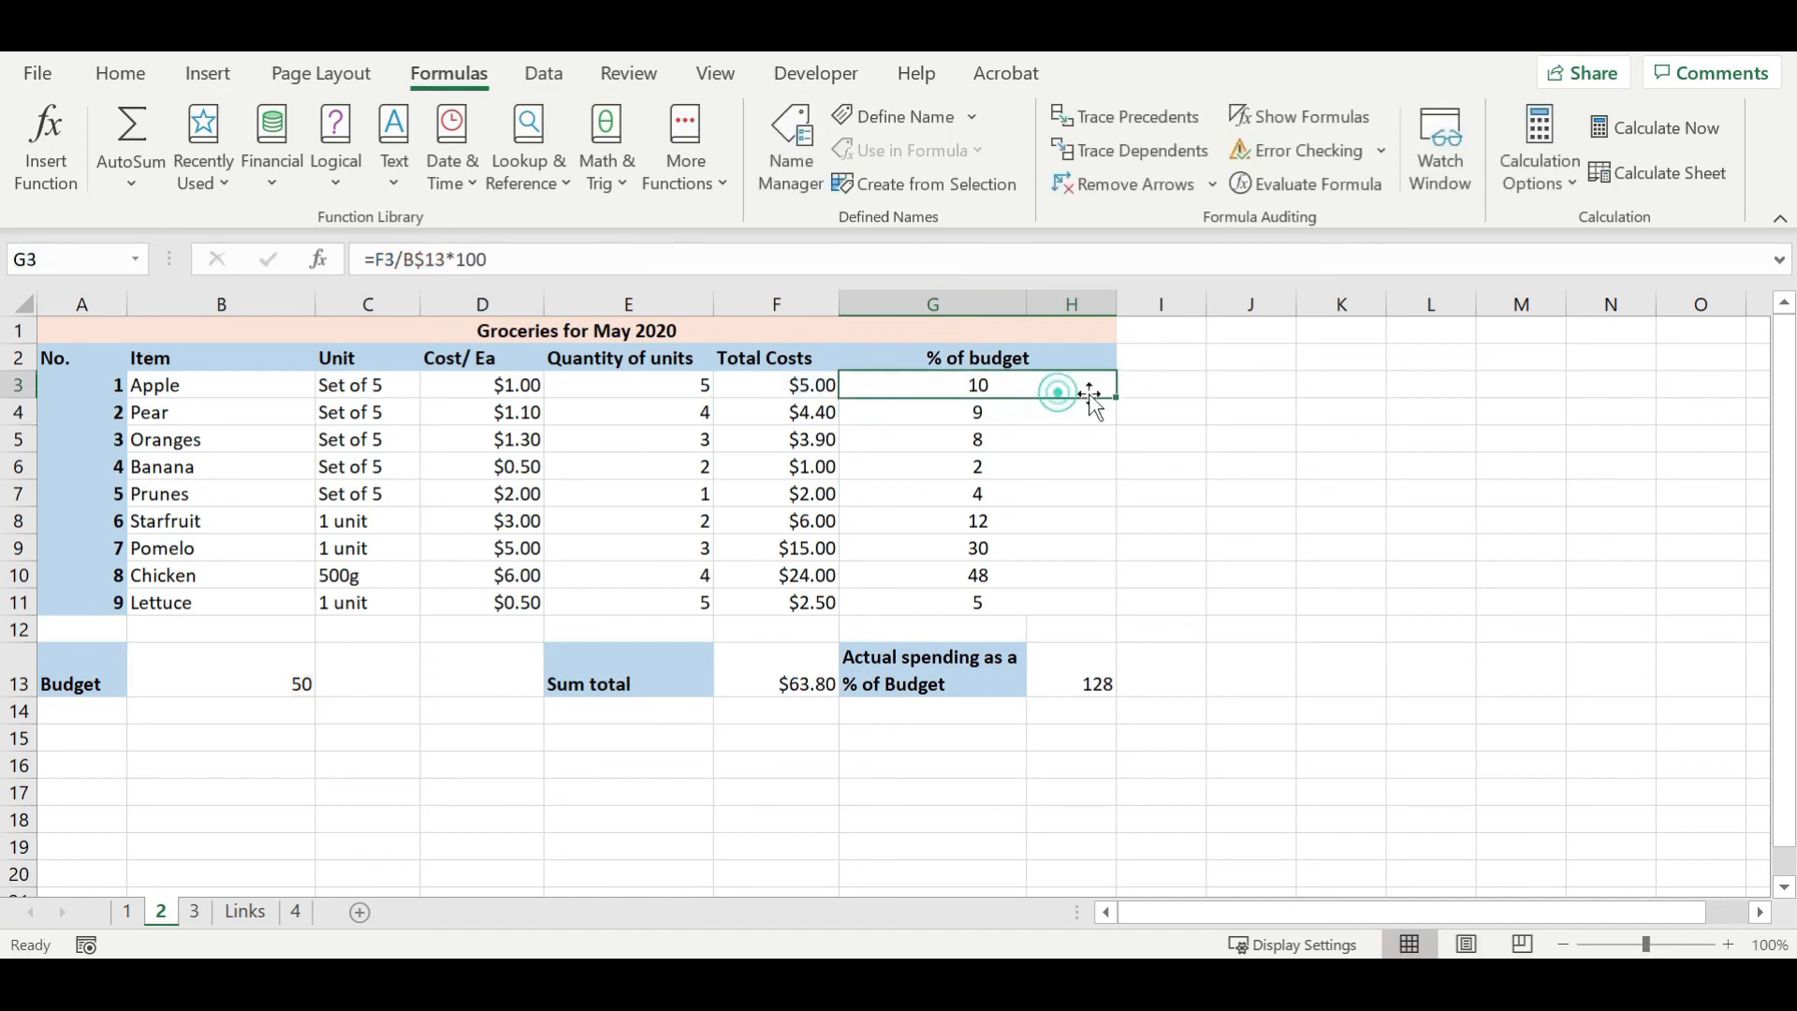
pyautogui.moveTo(1113, 399); pyautogui.dragTo(1104, 614)
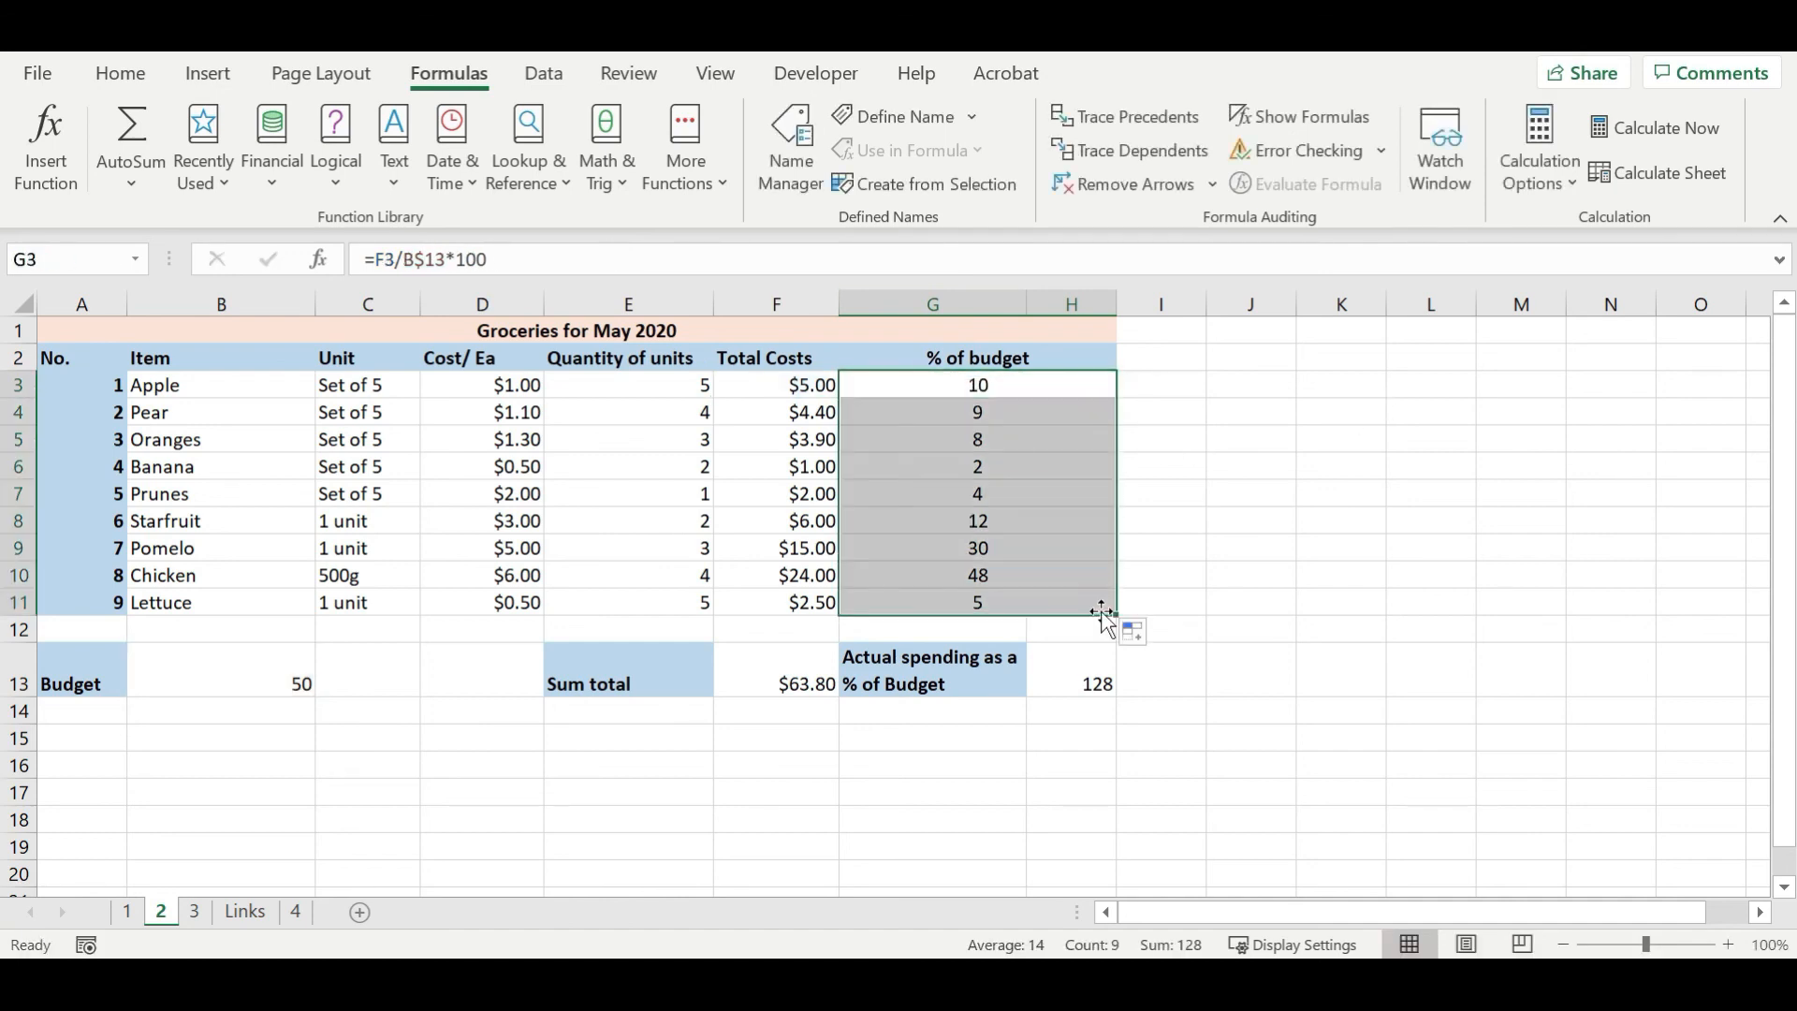
pyautogui.click(1040, 485)
pyautogui.click(1042, 391)
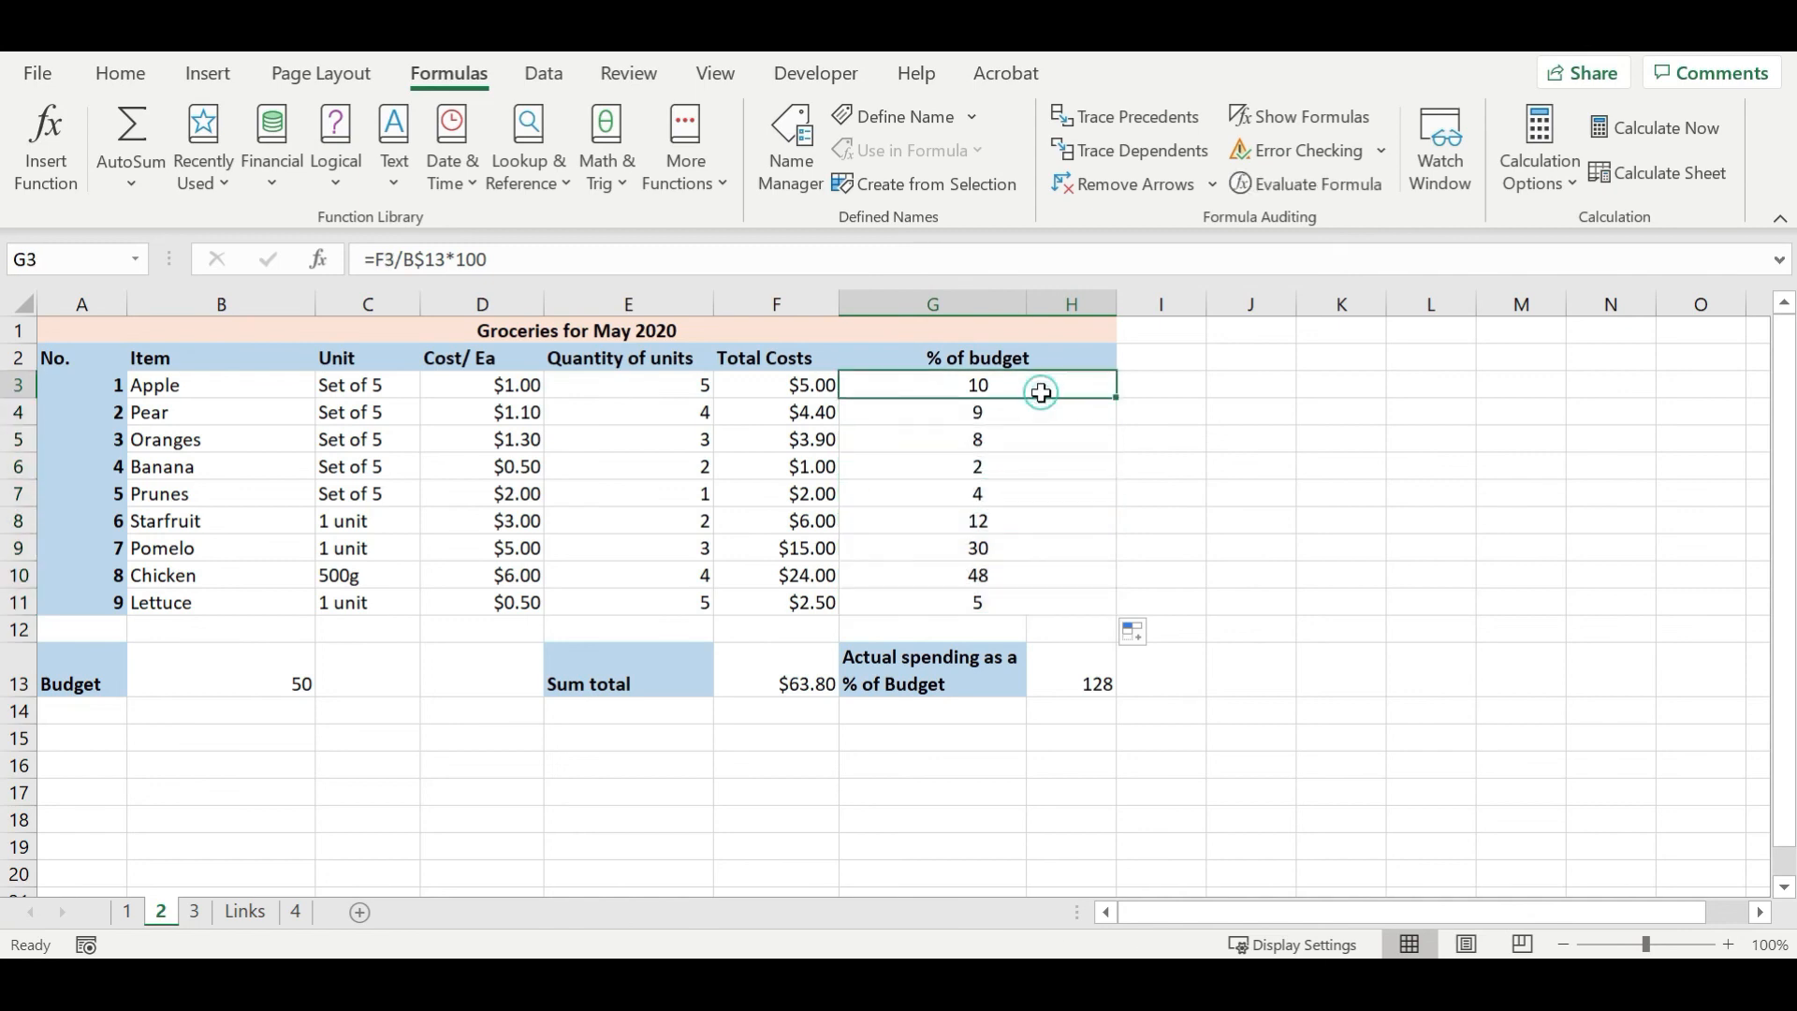